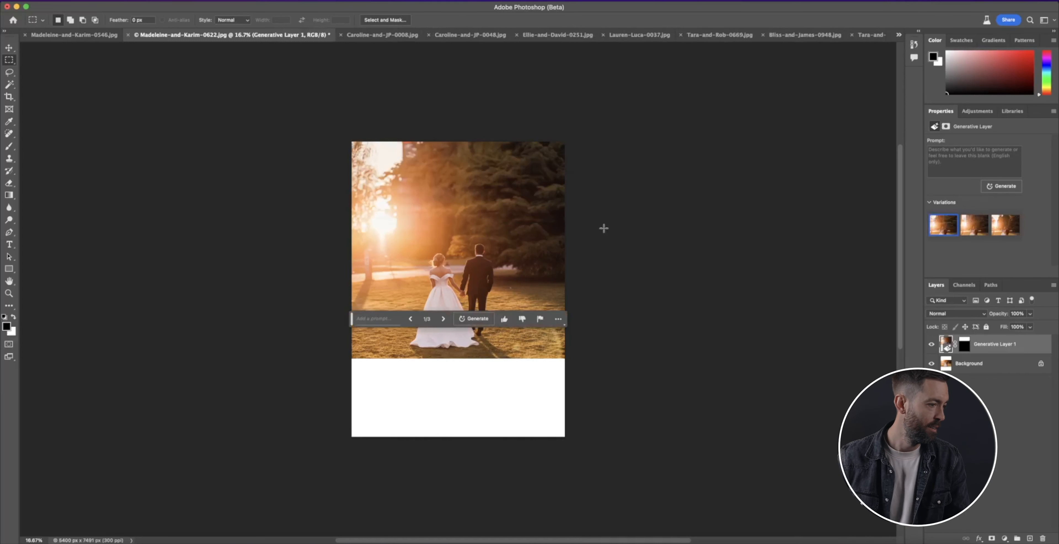
Compare the generated variations for the sky and trees above the couple and keep the third one.
{"action": "left_click", "coordinate": [975, 230]}
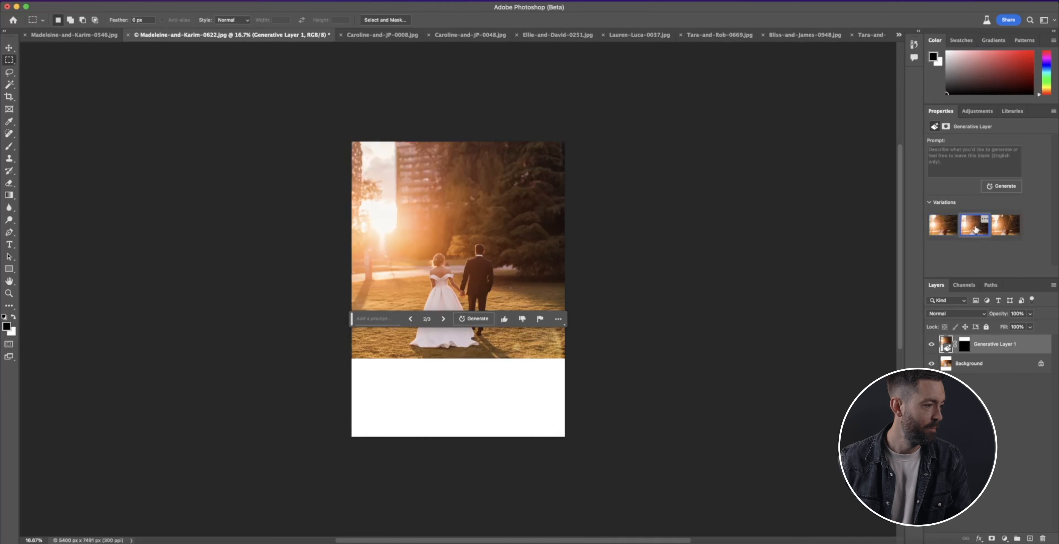
{"action": "left_click", "coordinate": [1005, 230]}
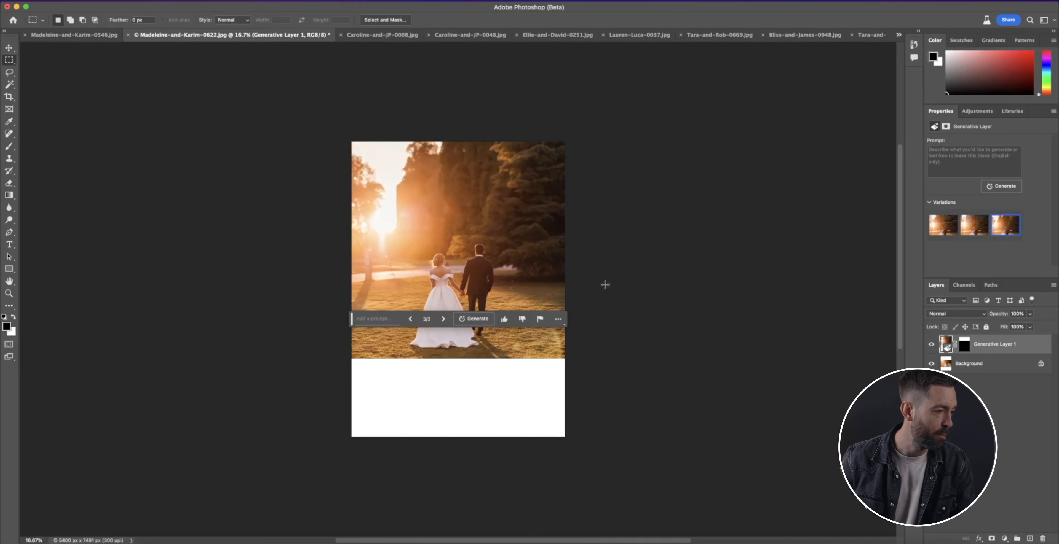
{"action": "key", "text": "super+equal"}
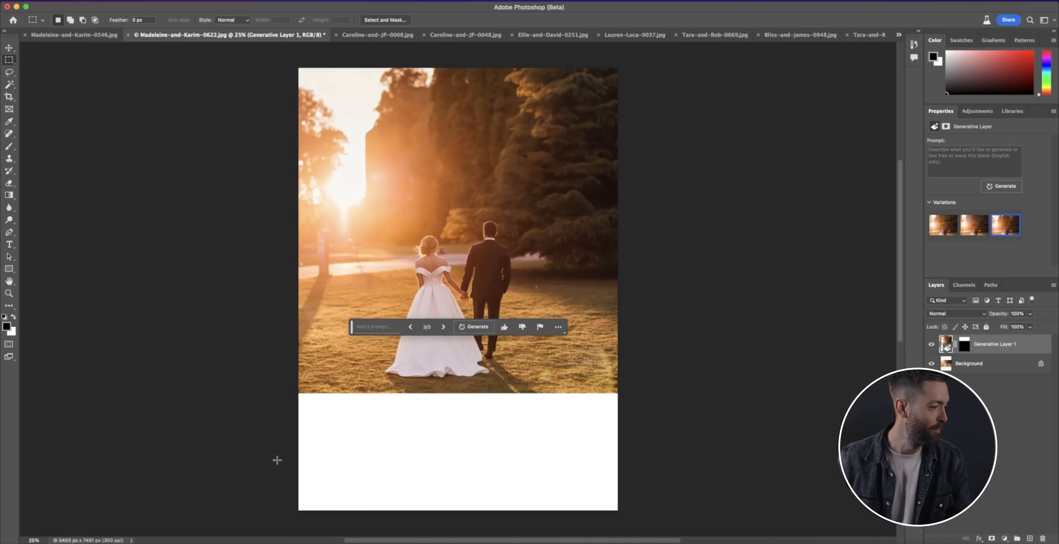
Fill the blank strip below the couple on the Background layer using Generative Fill without a prompt, choosing the second variation.
{"action": "left_click", "coordinate": [986, 364]}
{"action": "left_click_drag", "start_coordinate": [633, 519], "coordinate": [288, 392]}
{"action": "left_click", "coordinate": [385, 523]}
{"action": "left_click", "coordinate": [517, 524]}
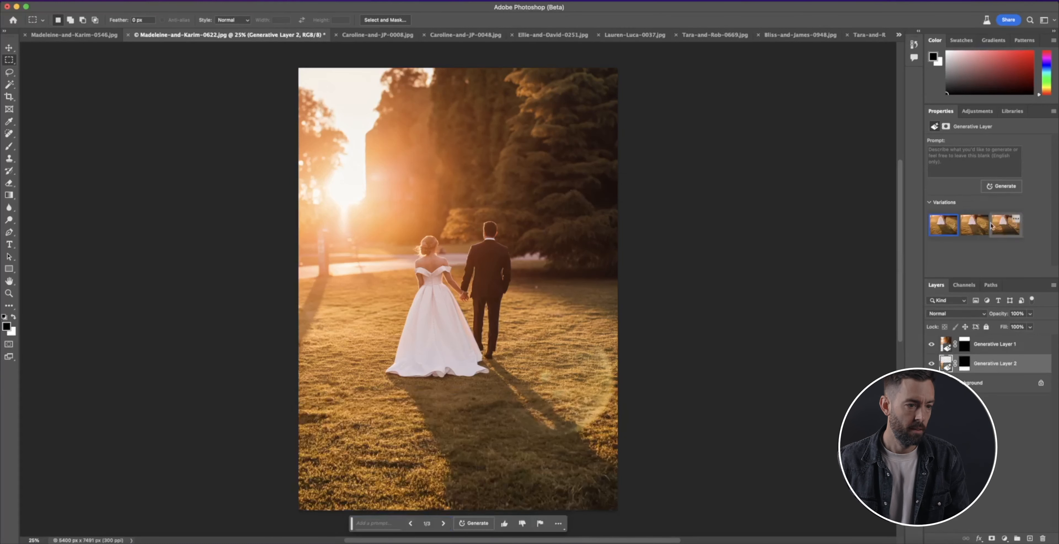
{"action": "left_click", "coordinate": [977, 227]}
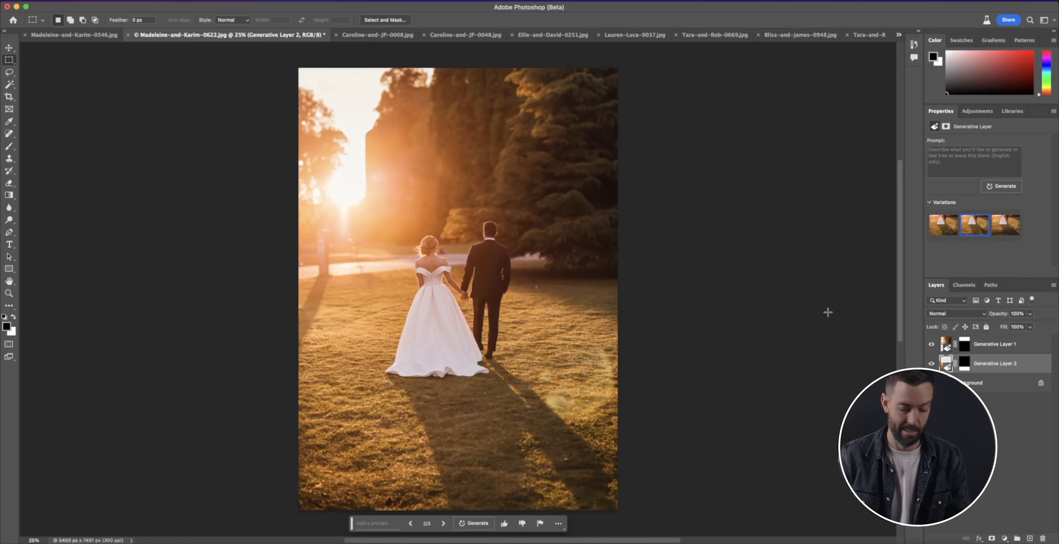
Examine the couple and the generated grass and shadows at closer zoom.
{"action": "key", "text": "super+equal"}
{"action": "key", "text": "super+equal"}
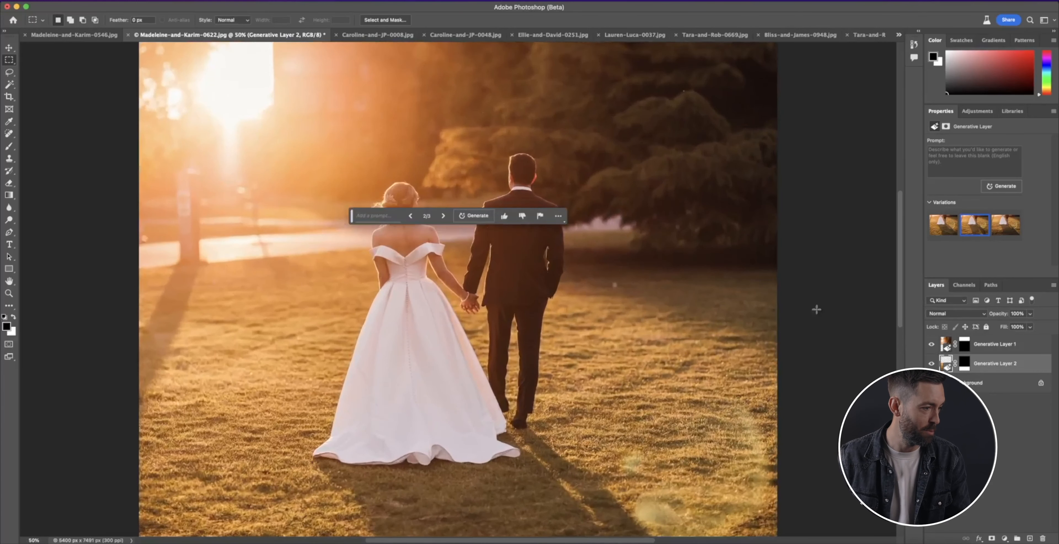
{"action": "left_click_drag", "start_coordinate": [668, 434], "coordinate": [655, 188]}
{"action": "key", "text": "super+d"}
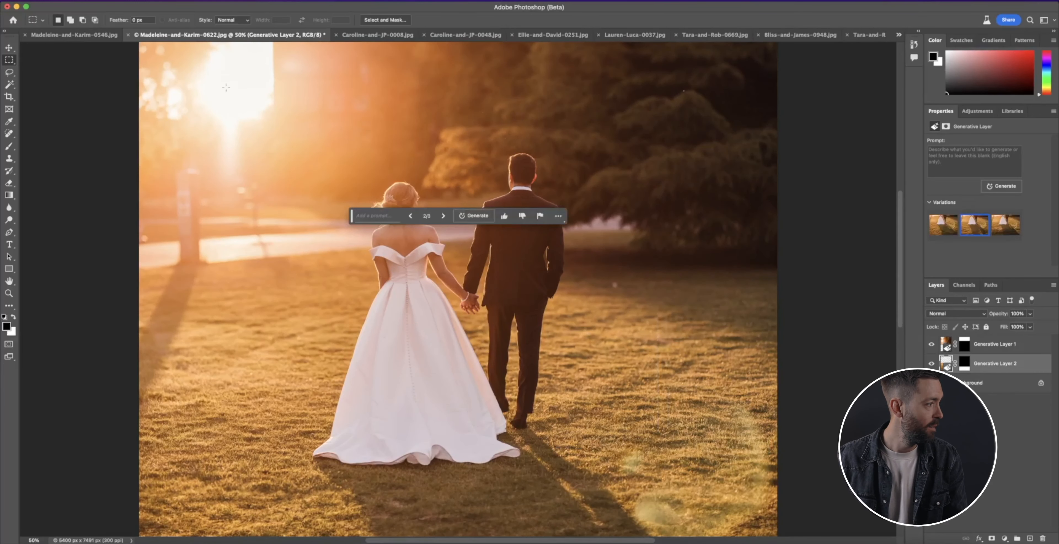
{"action": "left_click", "coordinate": [7, 48]}
{"action": "left_click_drag", "start_coordinate": [639, 307], "coordinate": [631, 185]}
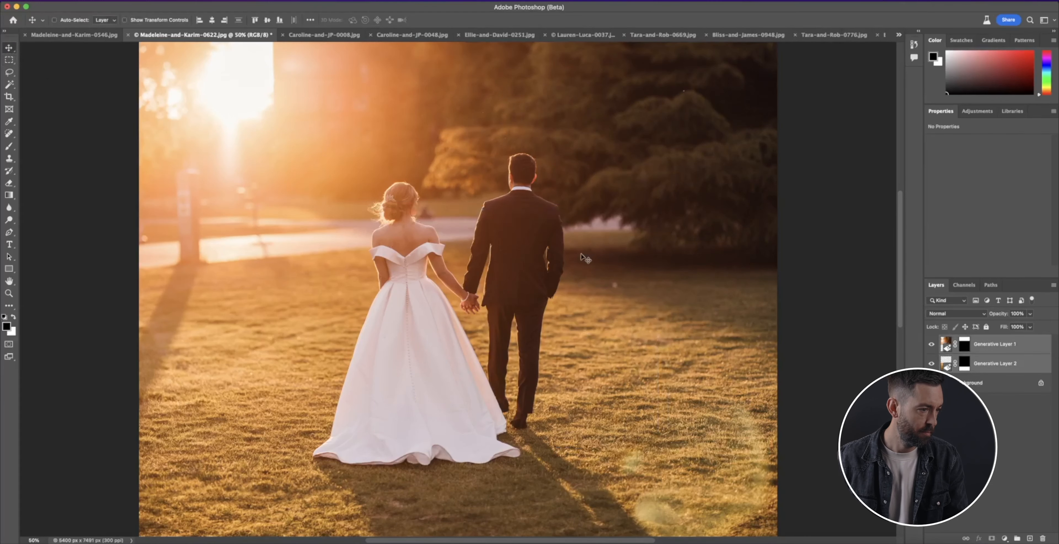
{"action": "key", "text": "super+z"}
{"action": "scroll", "coordinate": [596, 274], "scroll_direction": "down", "scroll_amount": 10}
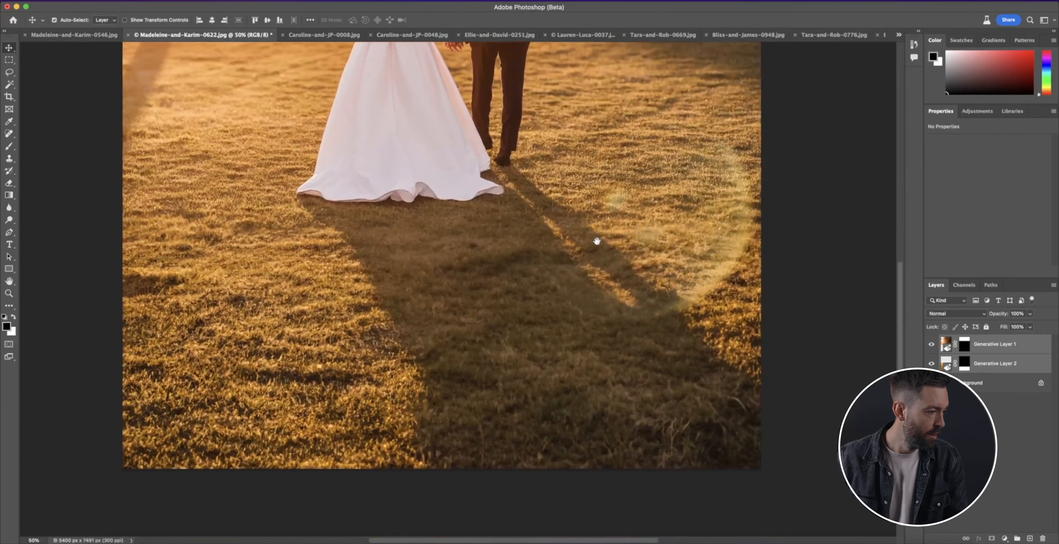
{"action": "scroll", "coordinate": [599, 244], "scroll_direction": "up", "scroll_amount": 5}
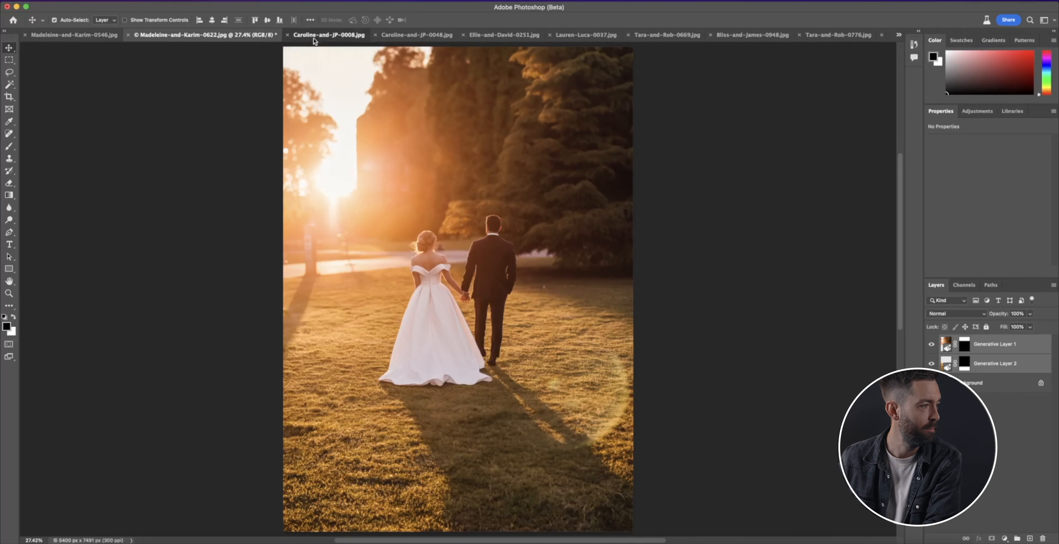
In the groomsmen group photo, lasso around the man at the far right, including his feet and shadow.
{"action": "left_click", "coordinate": [323, 37]}
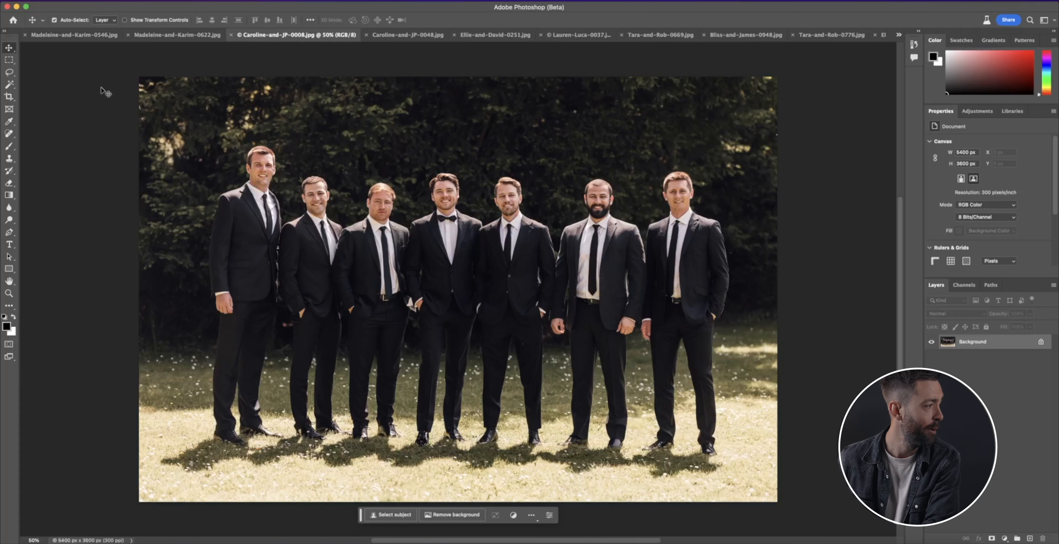
{"action": "left_click", "coordinate": [9, 74]}
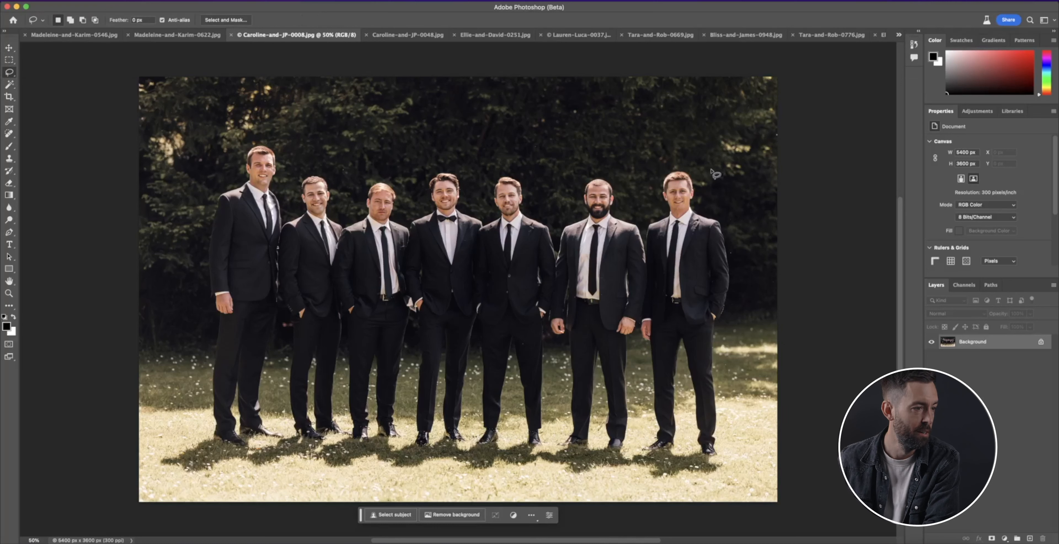
{"action": "mouse_move", "coordinate": [706, 165]}
{"action": "left_mouse_down"}
{"action": "mouse_move", "coordinate": [682, 160]}
{"action": "mouse_move", "coordinate": [665, 176]}
{"action": "mouse_move", "coordinate": [648, 222]}
{"action": "mouse_move", "coordinate": [640, 416]}
{"action": "left_mouse_up"}
{"action": "mouse_move", "coordinate": [632, 487]}
{"action": "left_mouse_down"}
{"action": "mouse_move", "coordinate": [681, 510]}
{"action": "mouse_move", "coordinate": [715, 510]}
{"action": "mouse_move", "coordinate": [738, 502]}
{"action": "mouse_move", "coordinate": [756, 467]}
{"action": "mouse_move", "coordinate": [740, 246]}
{"action": "mouse_move", "coordinate": [702, 187]}
{"action": "left_mouse_up"}
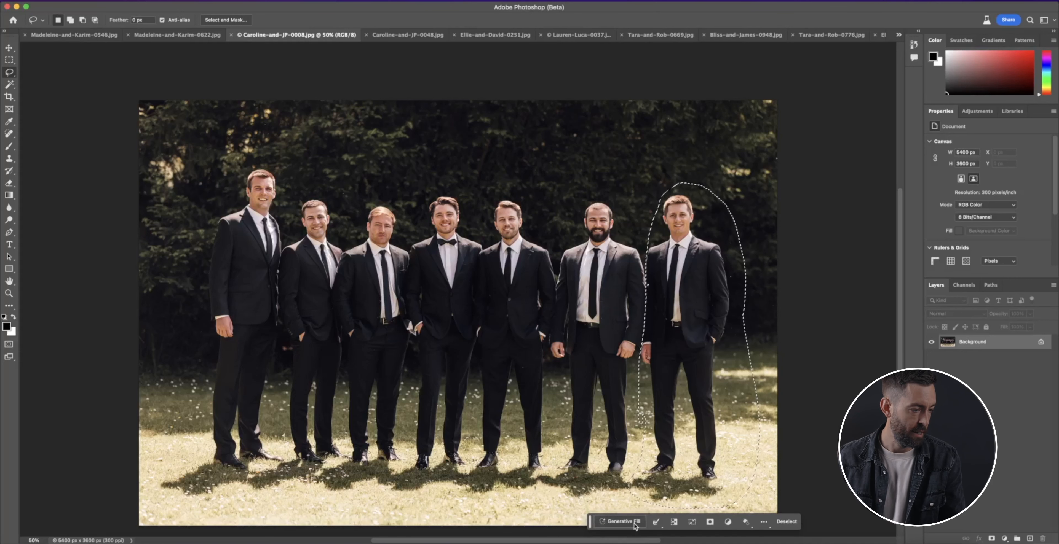
Run Generative Fill on the selected man with the prompt "remove person" and choose the third variation.
{"action": "left_click", "coordinate": [619, 521]}
{"action": "type", "text": "remo"}
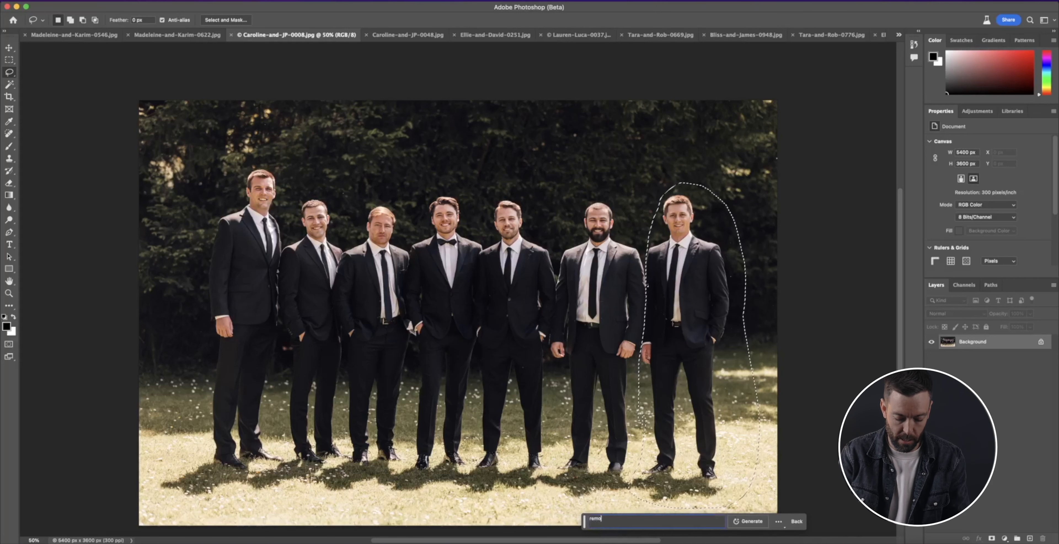
{"action": "type", "text": "ve person"}
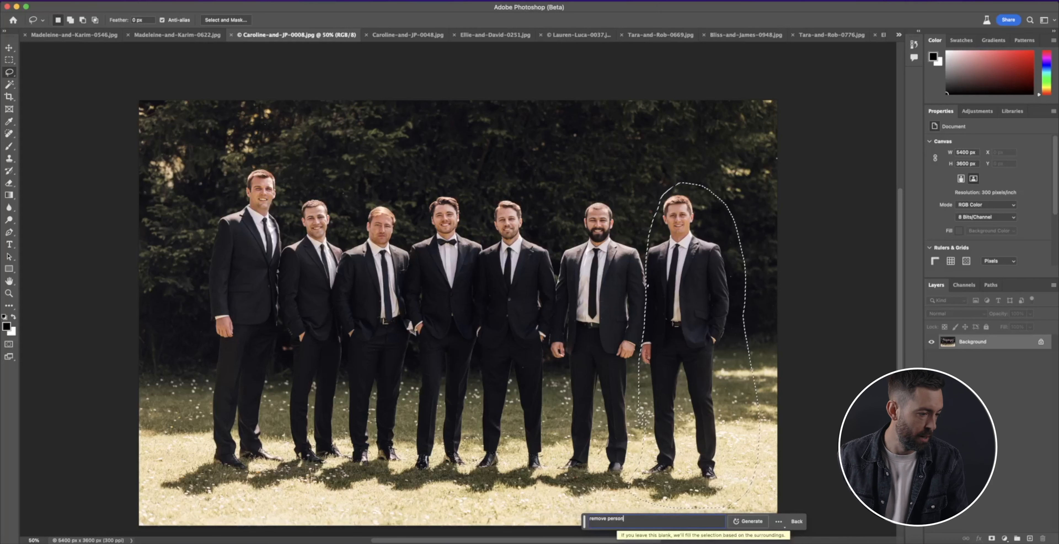
{"action": "left_click", "coordinate": [752, 522]}
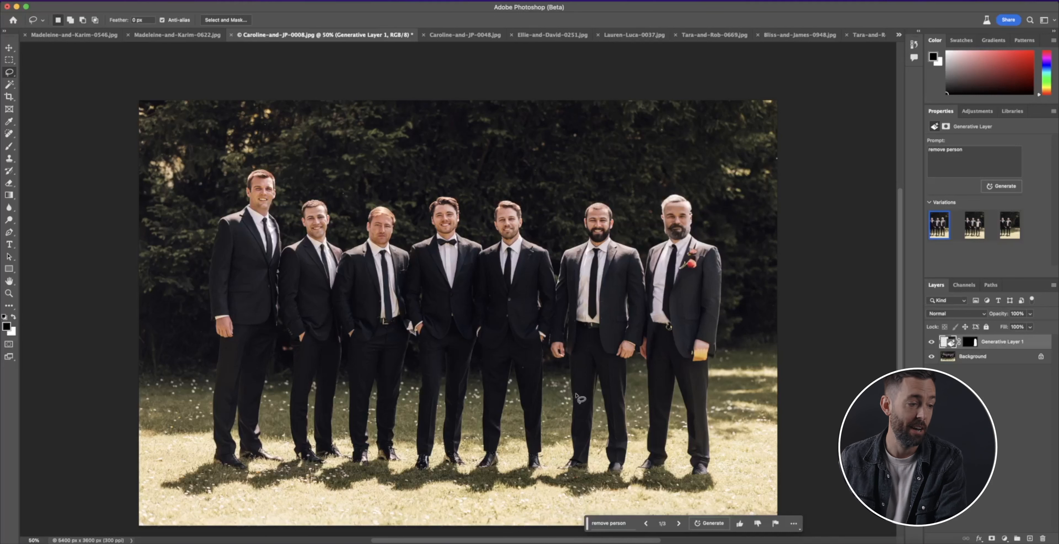
{"action": "left_click", "coordinate": [970, 228]}
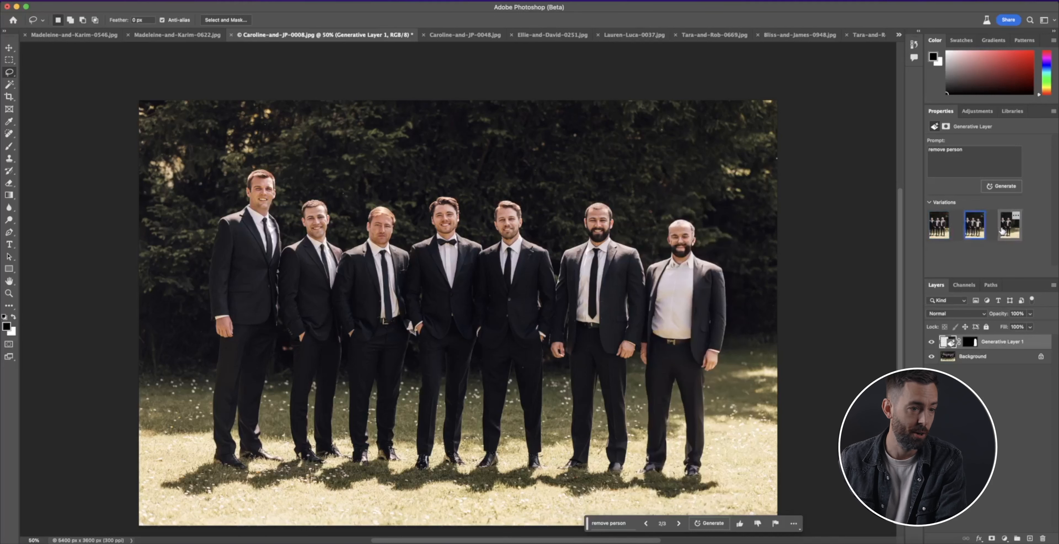
{"action": "left_click", "coordinate": [1010, 230]}
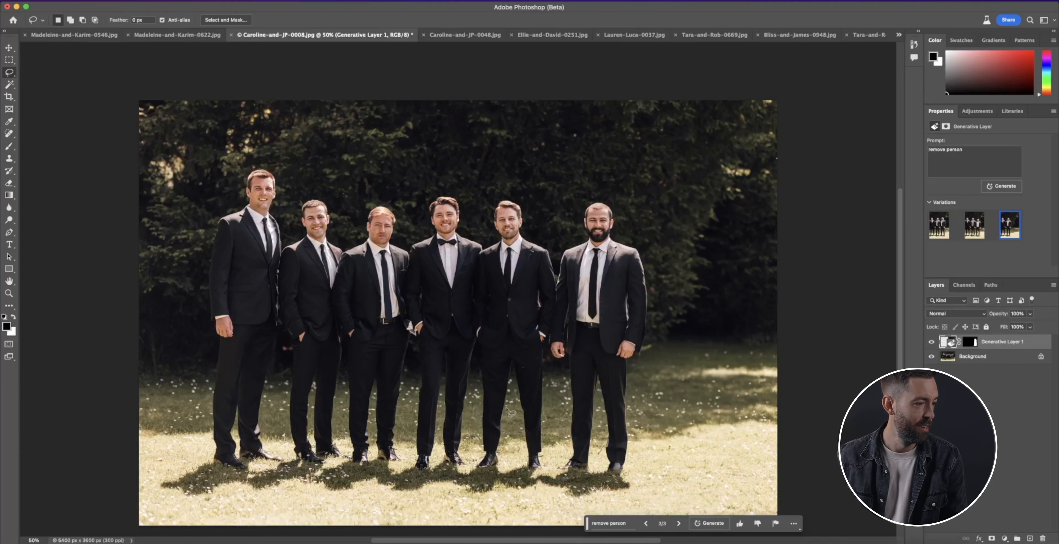
Lasso the third groomsman from the left and run Generative Fill with the prompt "remove person".
{"action": "scroll", "coordinate": [411, 372], "scroll_direction": "left", "scroll_amount": 3}
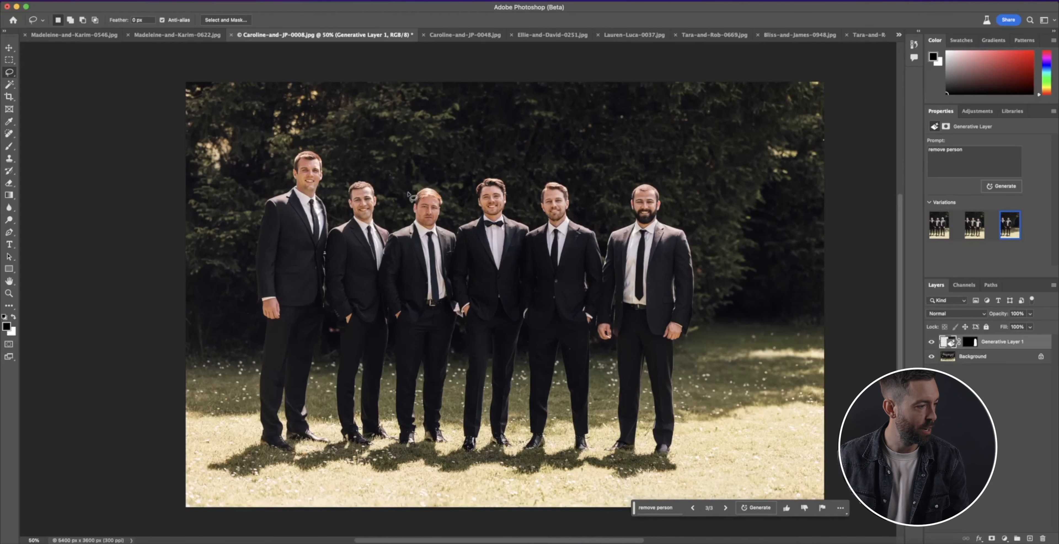
{"action": "mouse_move", "coordinate": [408, 202]}
{"action": "left_mouse_down"}
{"action": "mouse_move", "coordinate": [429, 184]}
{"action": "mouse_move", "coordinate": [452, 200]}
{"action": "mouse_move", "coordinate": [465, 323]}
{"action": "mouse_move", "coordinate": [455, 452]}
{"action": "mouse_move", "coordinate": [436, 487]}
{"action": "mouse_move", "coordinate": [390, 504]}
{"action": "mouse_move", "coordinate": [368, 469]}
{"action": "mouse_move", "coordinate": [403, 457]}
{"action": "mouse_move", "coordinate": [384, 246]}
{"action": "mouse_move", "coordinate": [410, 150]}
{"action": "left_mouse_up"}
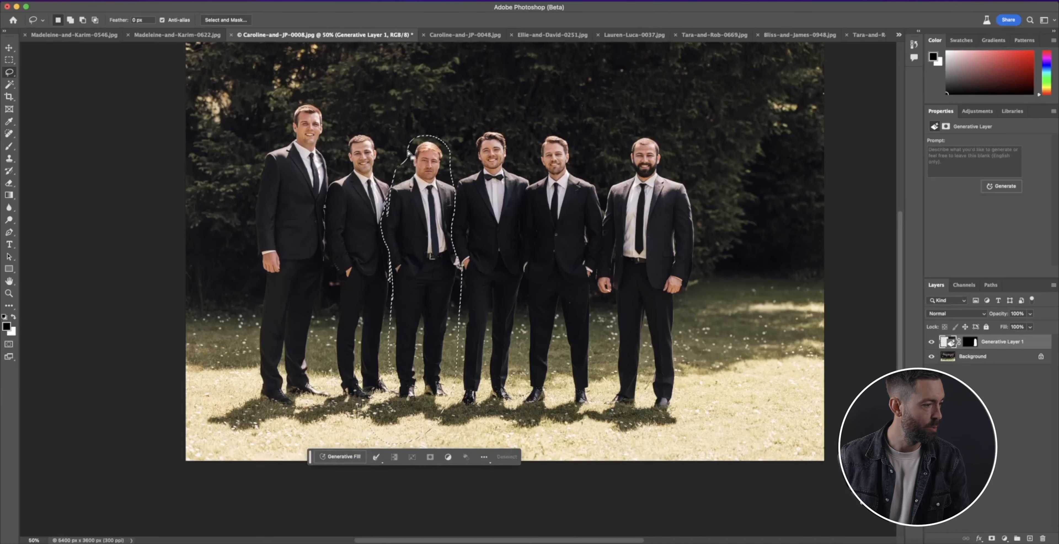
{"action": "left_click", "coordinate": [341, 457]}
{"action": "type", "text": "remo"}
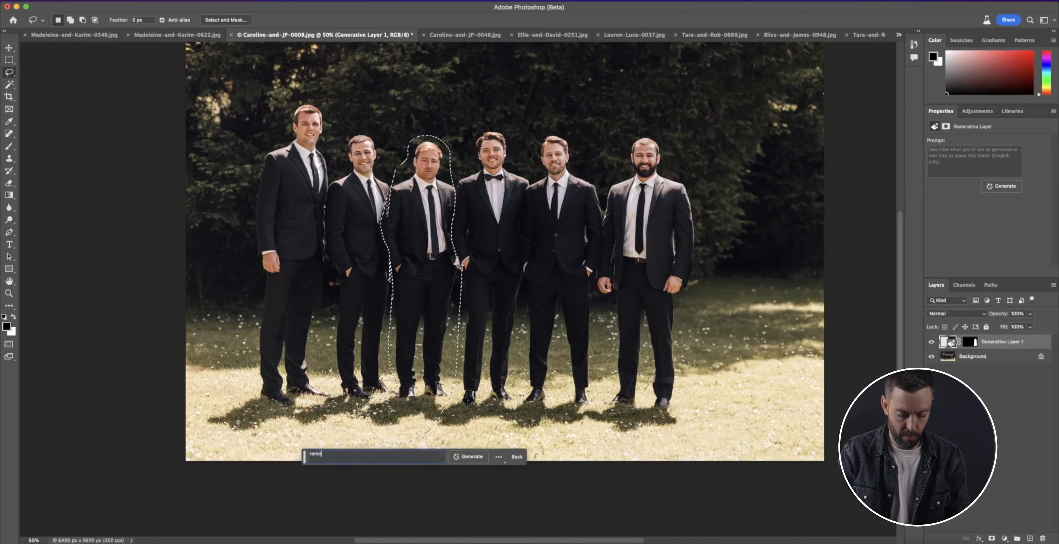
{"action": "type", "text": "ve person"}
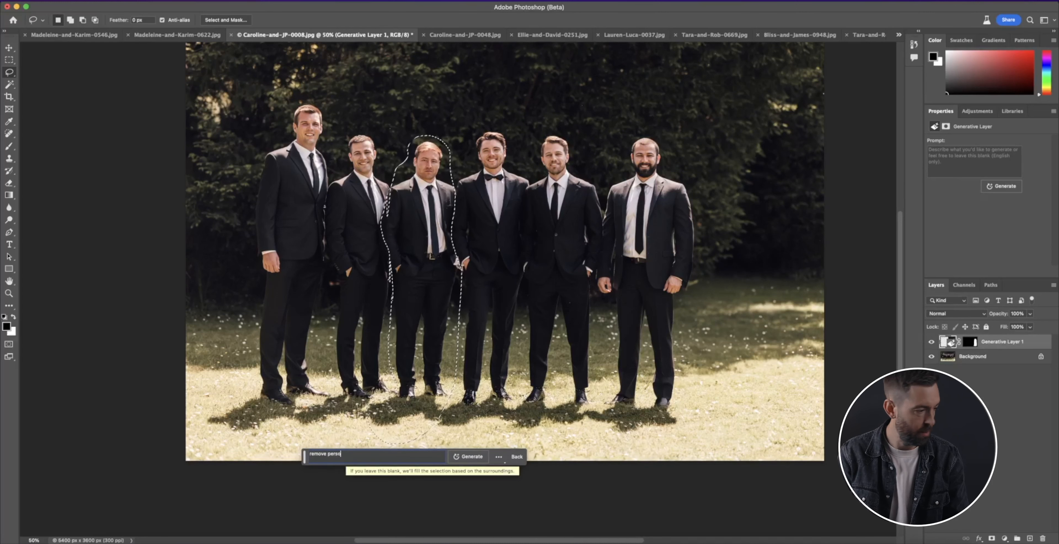
{"action": "left_click", "coordinate": [477, 463]}
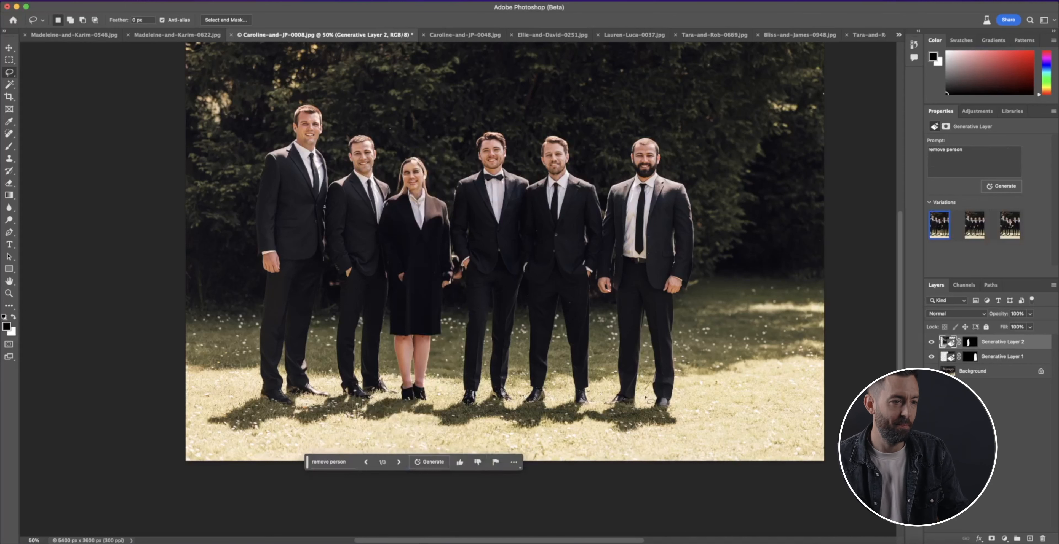
Compare the three generated replacements for the third groomsman from the left.
{"action": "left_click", "coordinate": [979, 232]}
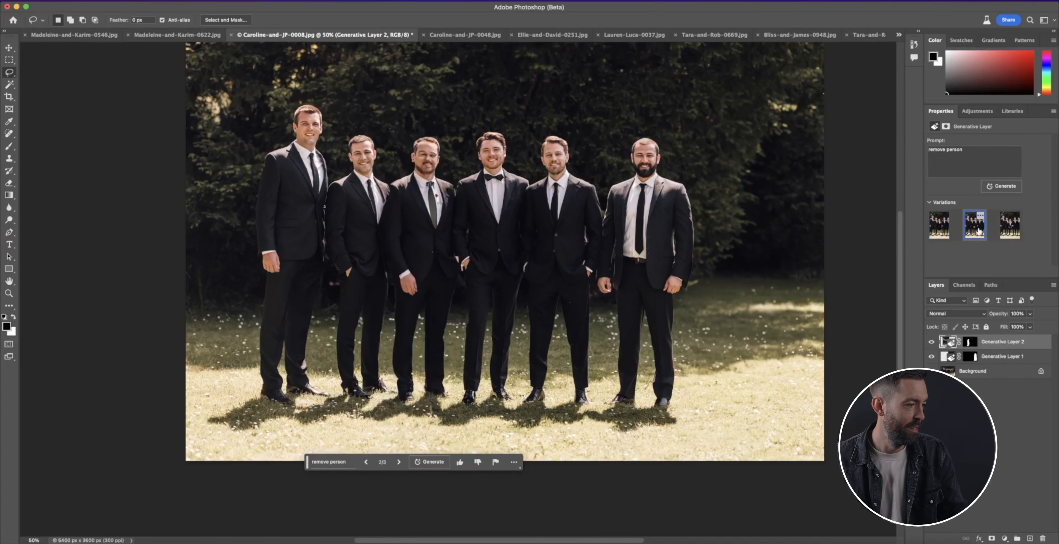
{"action": "left_click", "coordinate": [1010, 231]}
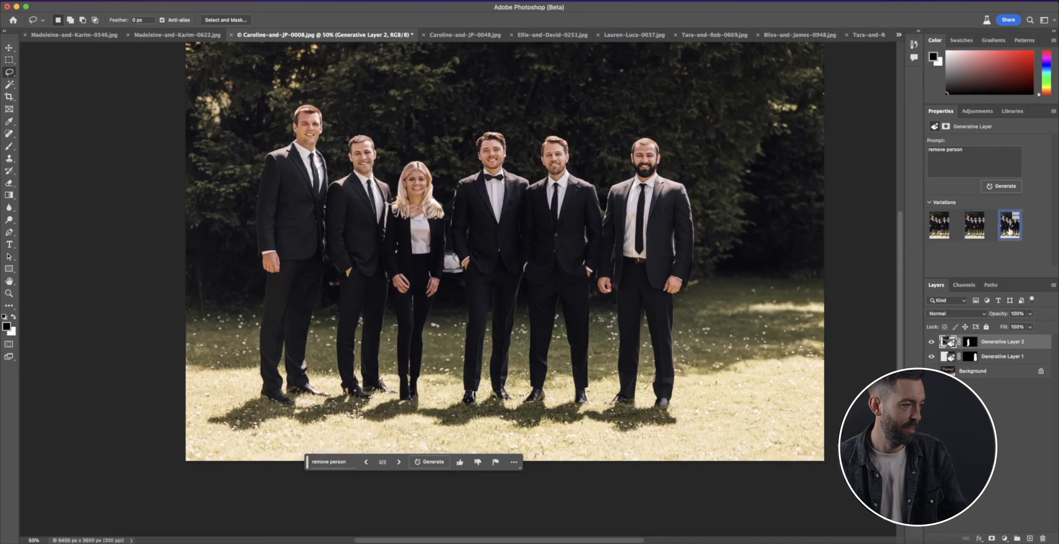
{"action": "left_click", "coordinate": [975, 231]}
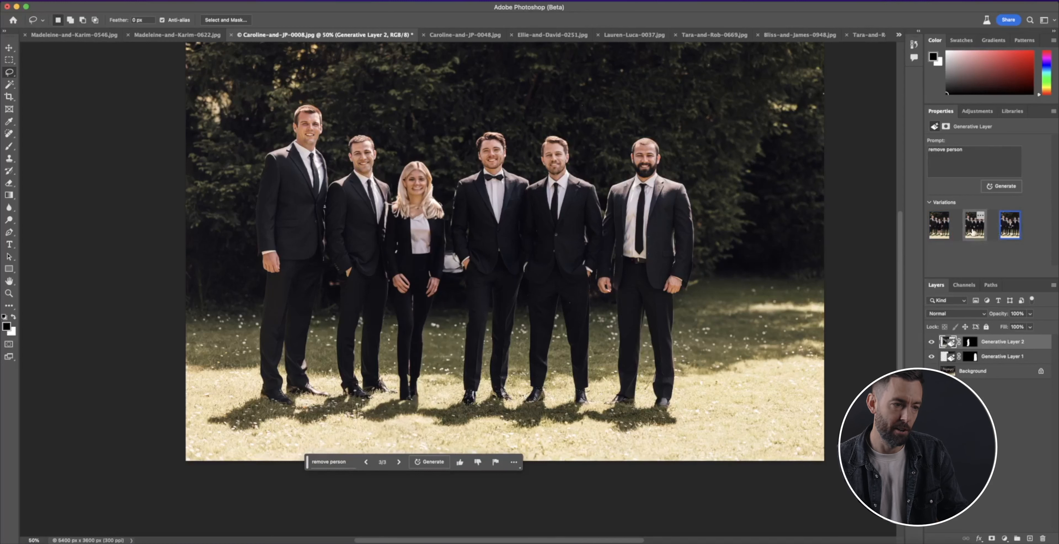
{"action": "left_click", "coordinate": [943, 230]}
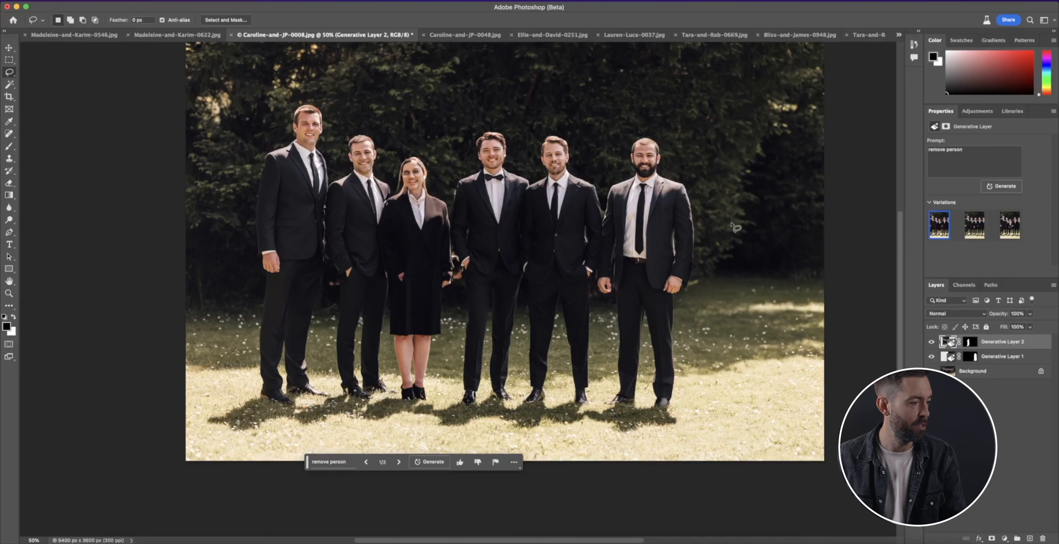
{"action": "left_click", "coordinate": [974, 226]}
{"action": "left_click", "coordinate": [1007, 231]}
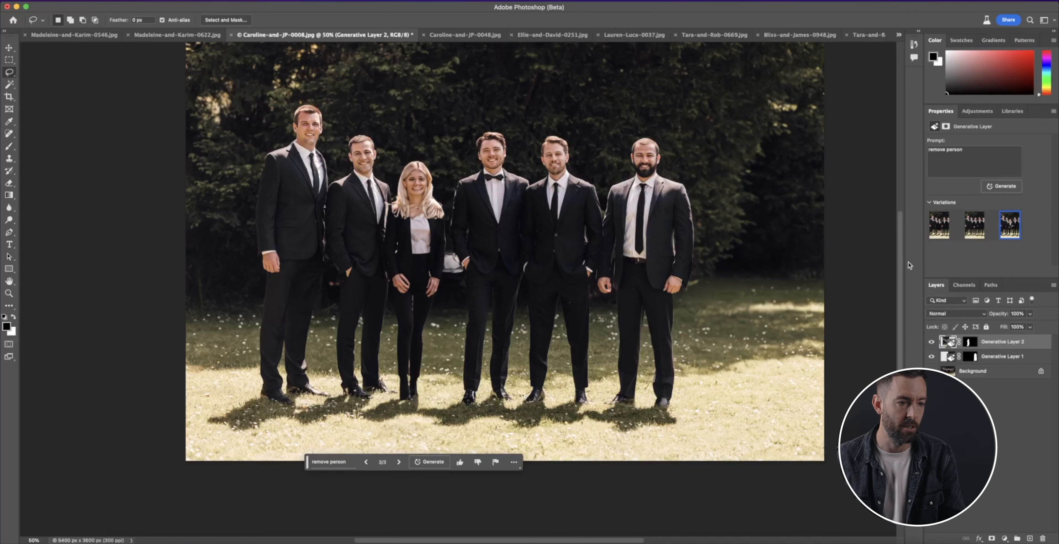
{"action": "left_click", "coordinate": [976, 228]}
{"action": "left_click", "coordinate": [935, 231]}
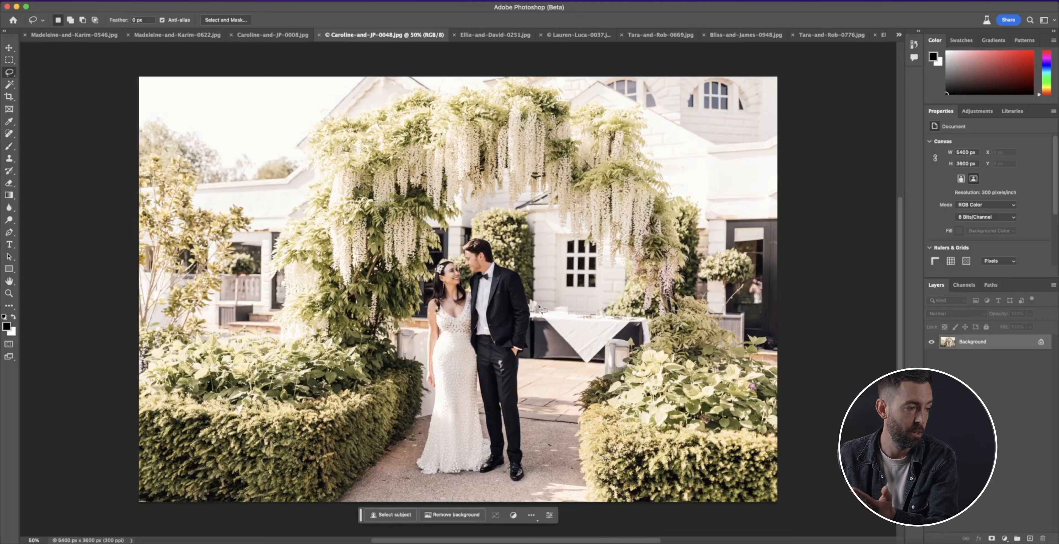
Lasso the table with the white cloth behind the couple and run Generative Fill with an empty prompt.
{"action": "mouse_move", "coordinate": [530, 303]}
{"action": "left_mouse_down"}
{"action": "mouse_move", "coordinate": [630, 311]}
{"action": "mouse_move", "coordinate": [652, 323]}
{"action": "mouse_move", "coordinate": [654, 349]}
{"action": "mouse_move", "coordinate": [631, 364]}
{"action": "mouse_move", "coordinate": [531, 352]}
{"action": "mouse_move", "coordinate": [532, 305]}
{"action": "left_mouse_up"}
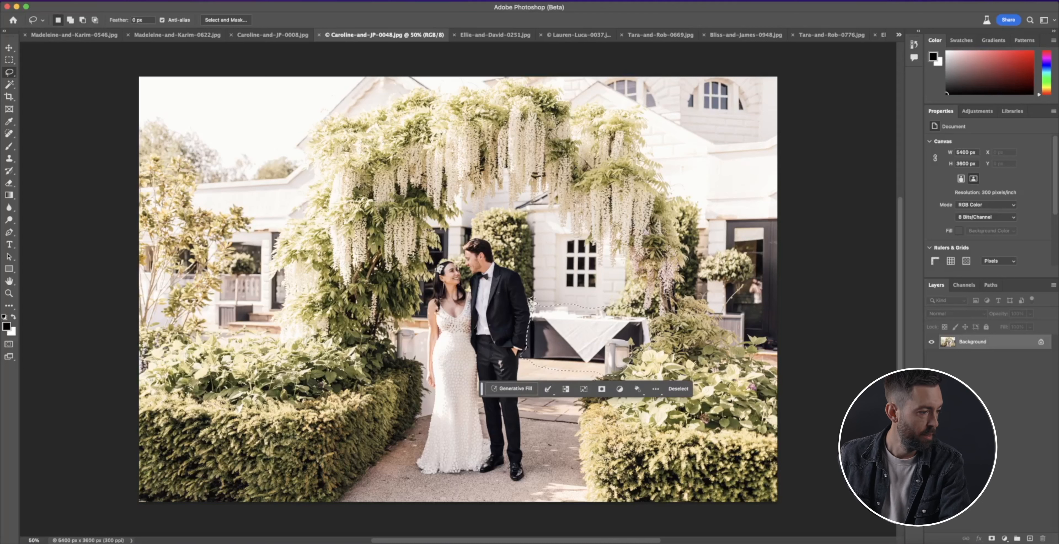
{"action": "left_click", "coordinate": [523, 393]}
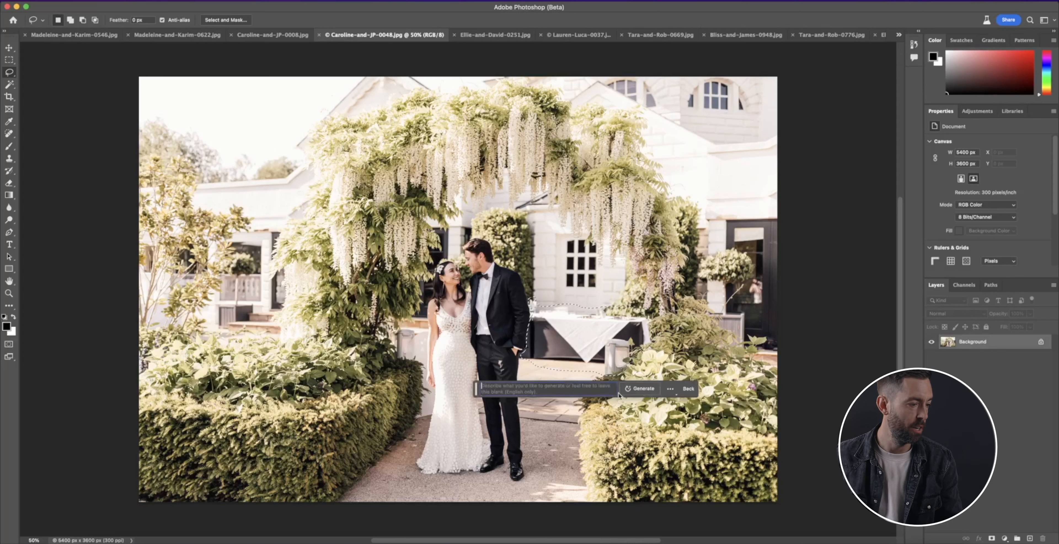
{"action": "left_click", "coordinate": [644, 389]}
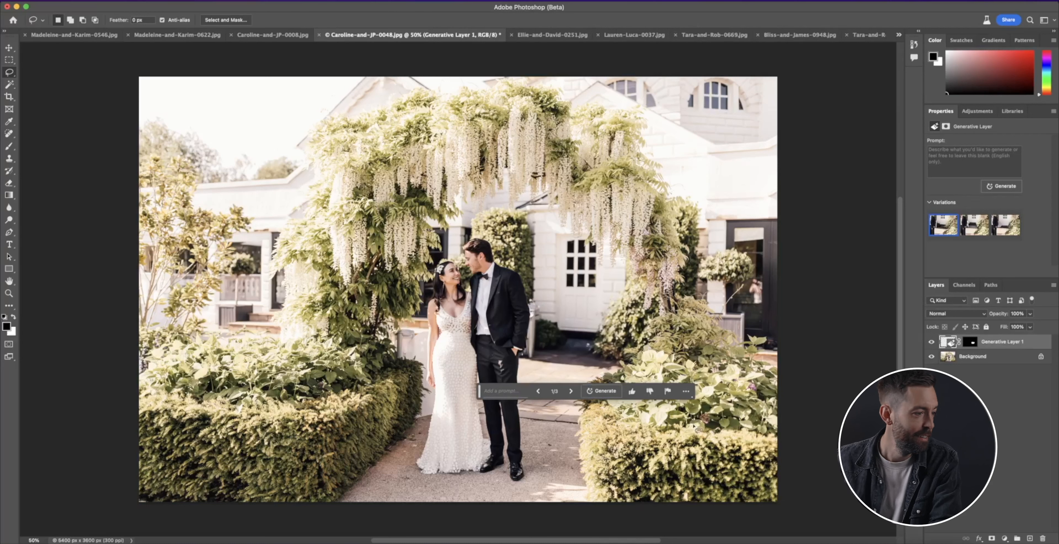
Move the floating generation bar away from the couple and choose the third variation for the removed table.
{"action": "left_click_drag", "start_coordinate": [482, 395], "coordinate": [635, 457]}
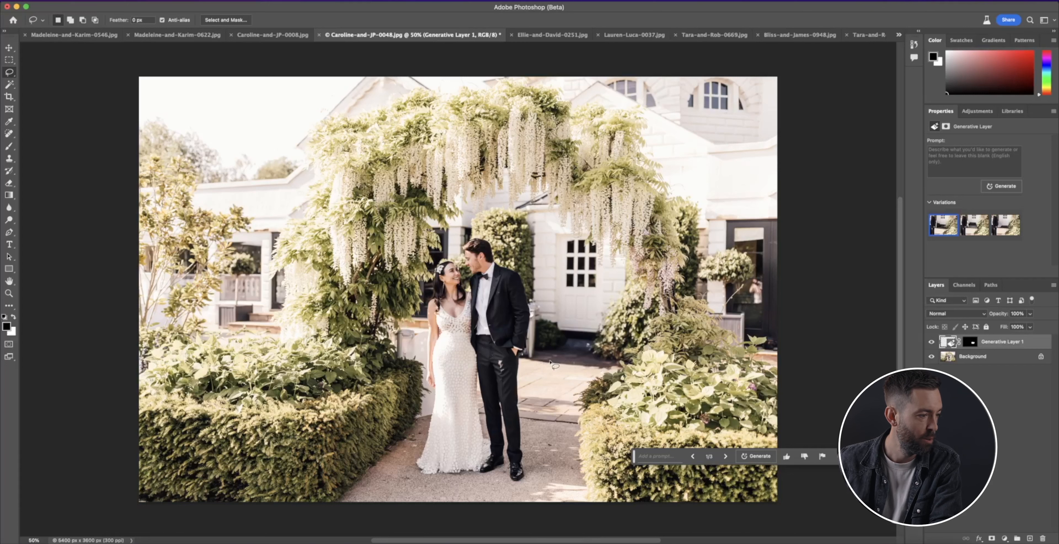
{"action": "left_click", "coordinate": [966, 232]}
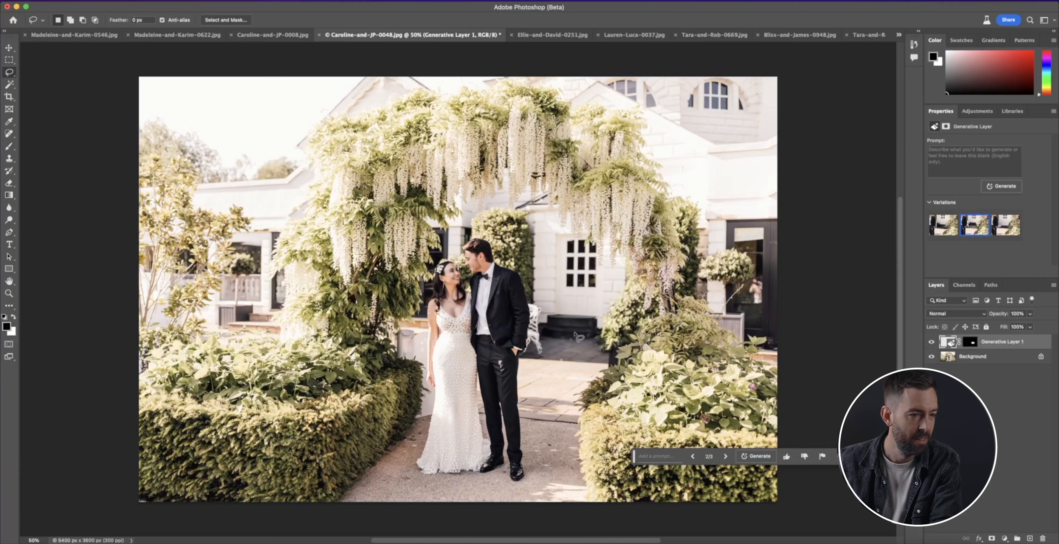
{"action": "left_click", "coordinate": [1003, 231]}
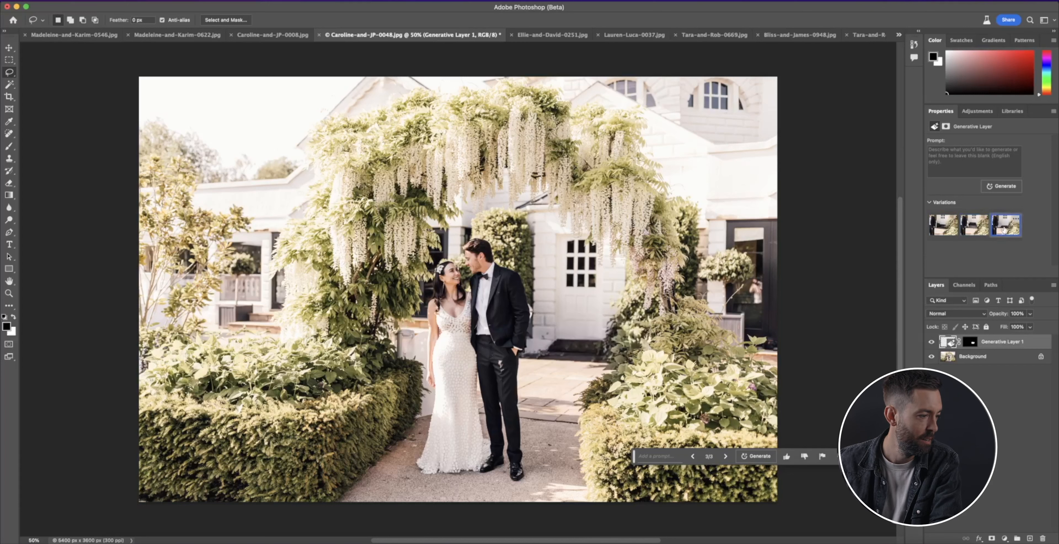
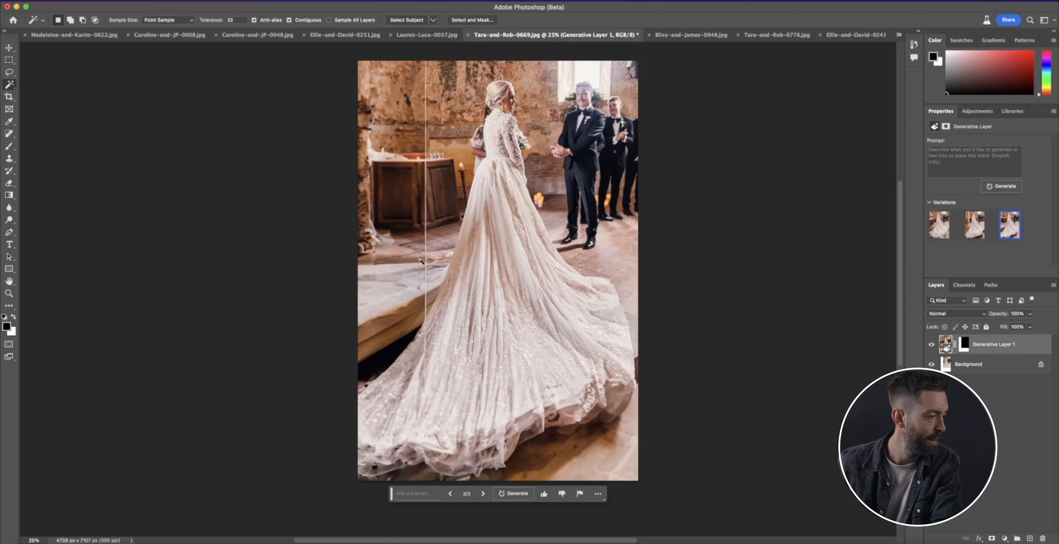
Lasso the bride's hand with the glass and overlapping branch tip, and run Generative Fill with an empty prompt.
{"action": "scroll", "coordinate": [426, 368], "scroll_direction": "left", "scroll_amount": 2}
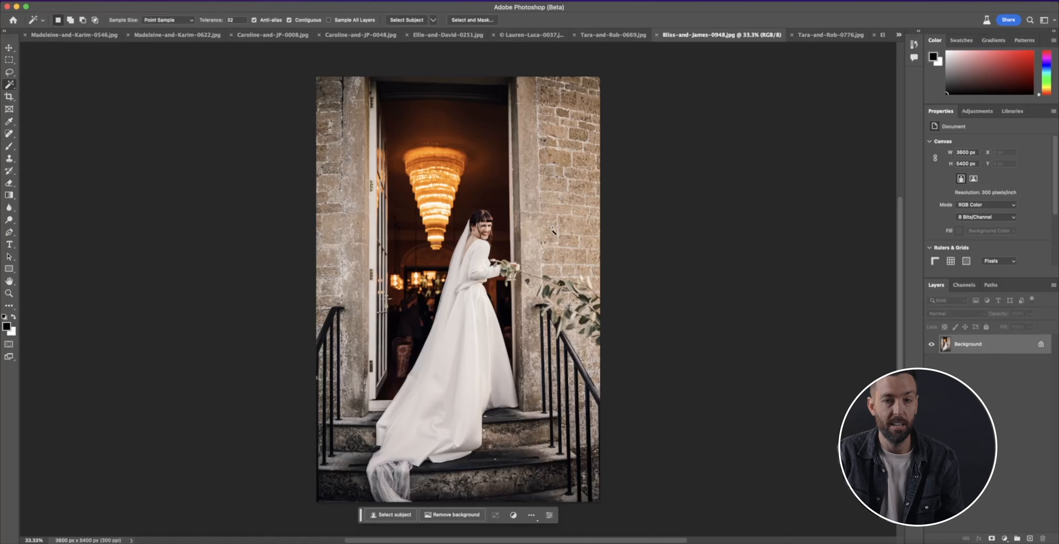
{"action": "key", "text": "super+plus"}
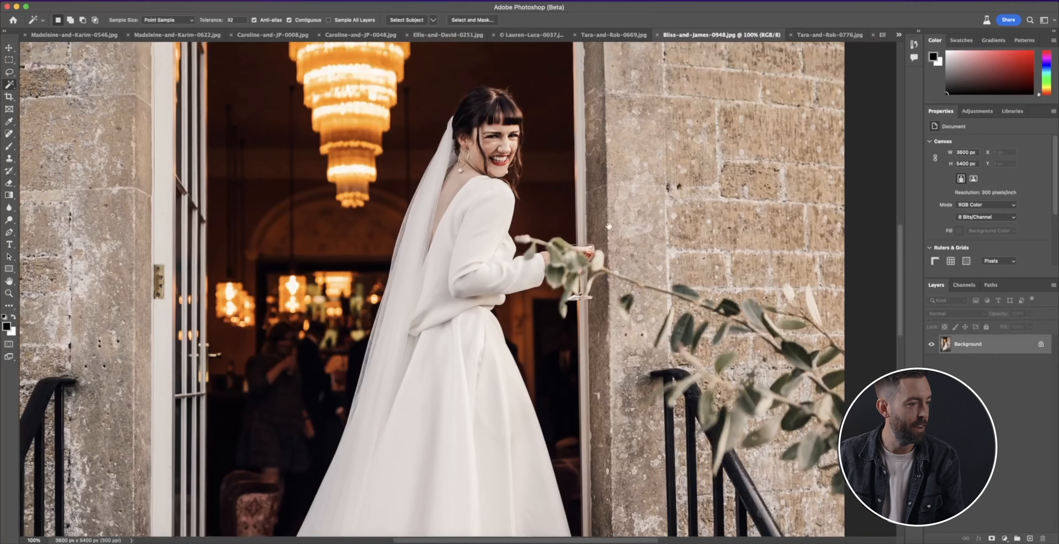
{"action": "scroll", "coordinate": [593, 222], "scroll_direction": "right", "scroll_amount": 2}
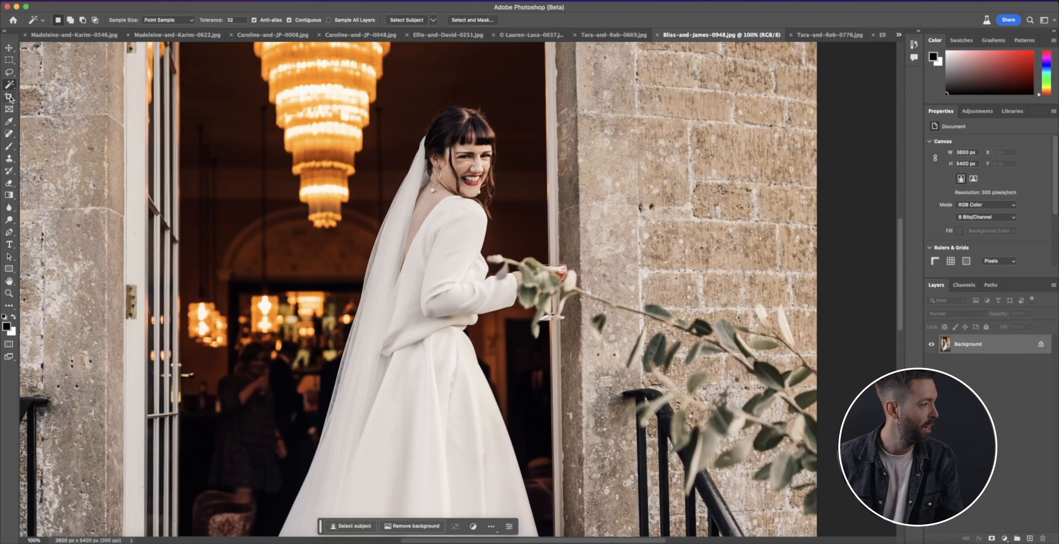
{"action": "left_click", "coordinate": [8, 72]}
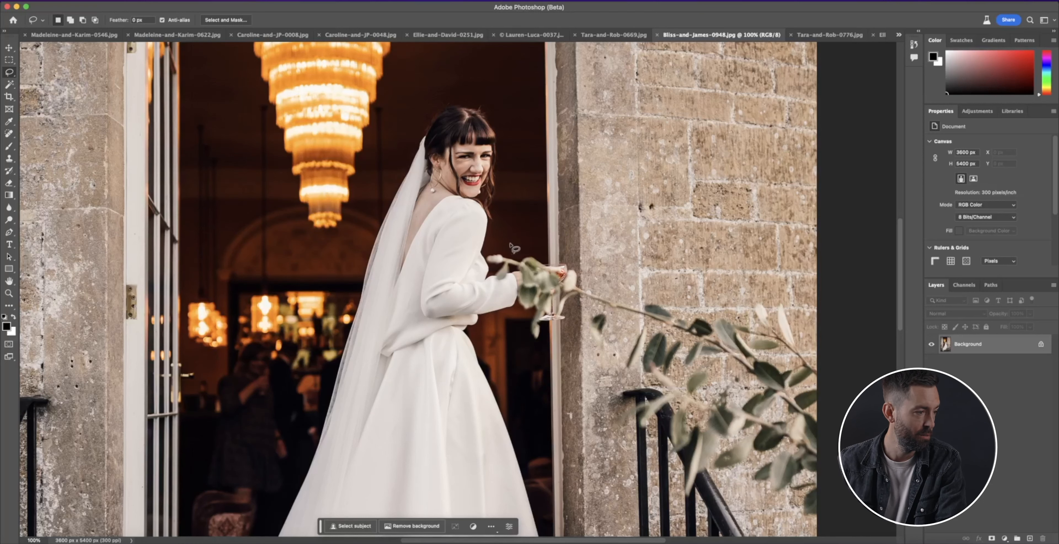
{"action": "mouse_move", "coordinate": [507, 249]}
{"action": "left_mouse_down"}
{"action": "mouse_move", "coordinate": [565, 251]}
{"action": "mouse_move", "coordinate": [617, 293]}
{"action": "mouse_move", "coordinate": [626, 331]}
{"action": "mouse_move", "coordinate": [596, 370]}
{"action": "mouse_move", "coordinate": [515, 278]}
{"action": "mouse_move", "coordinate": [489, 279]}
{"action": "mouse_move", "coordinate": [508, 249]}
{"action": "left_mouse_up"}
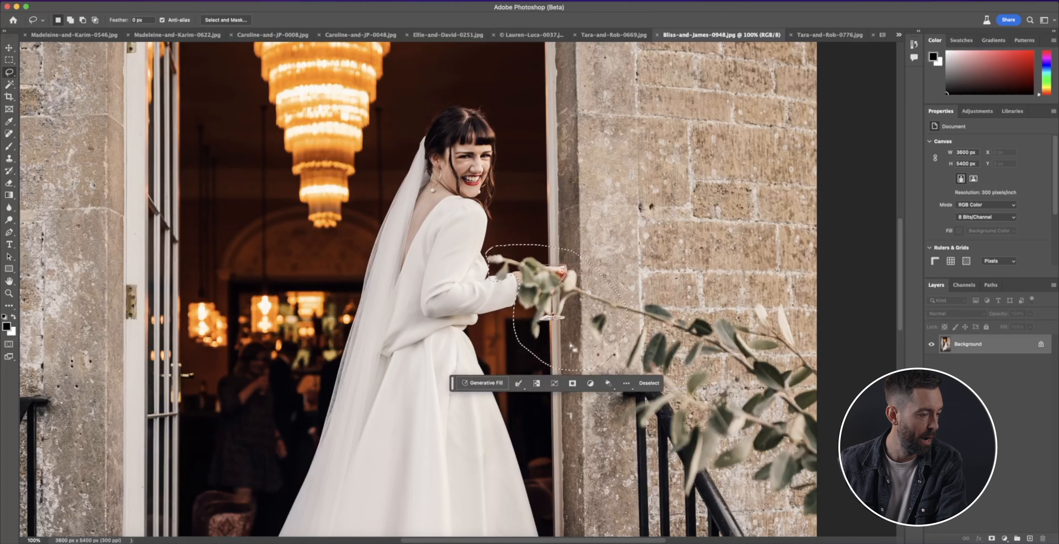
{"action": "left_click", "coordinate": [479, 384]}
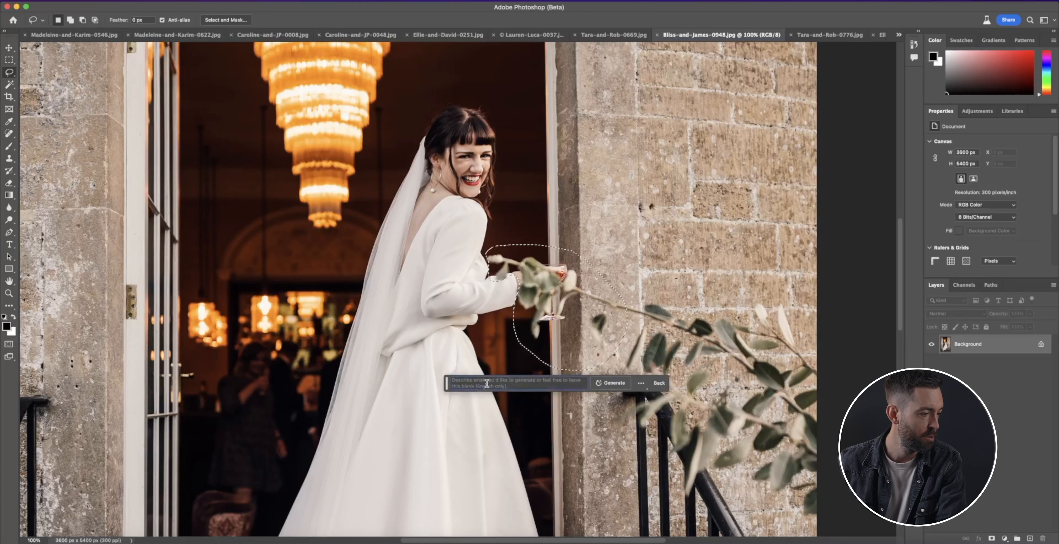
{"action": "left_click", "coordinate": [616, 384]}
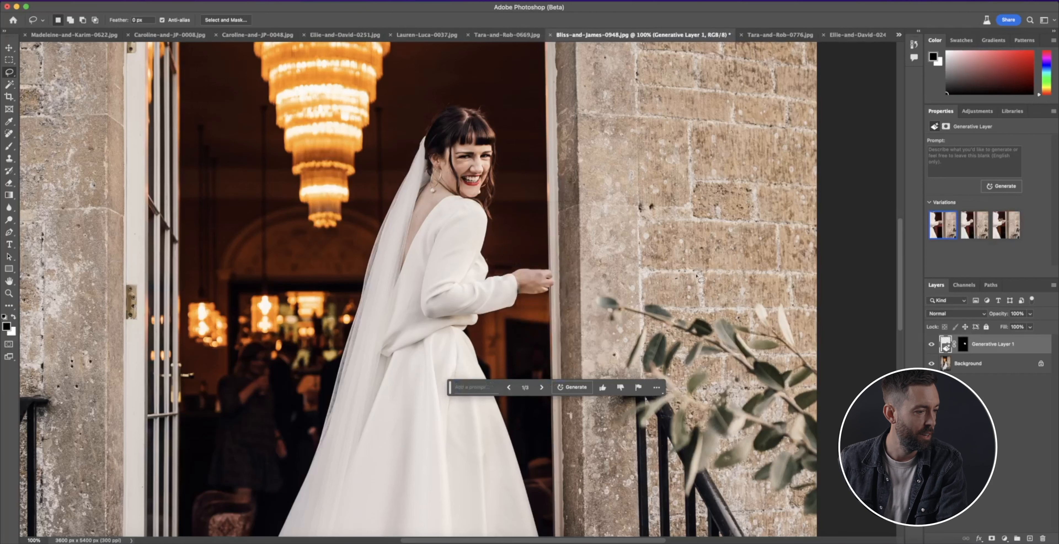
Compare the three generated versions of the bride's hand up close and in the full photo, and delete the generated layer.
{"action": "left_click", "coordinate": [973, 229]}
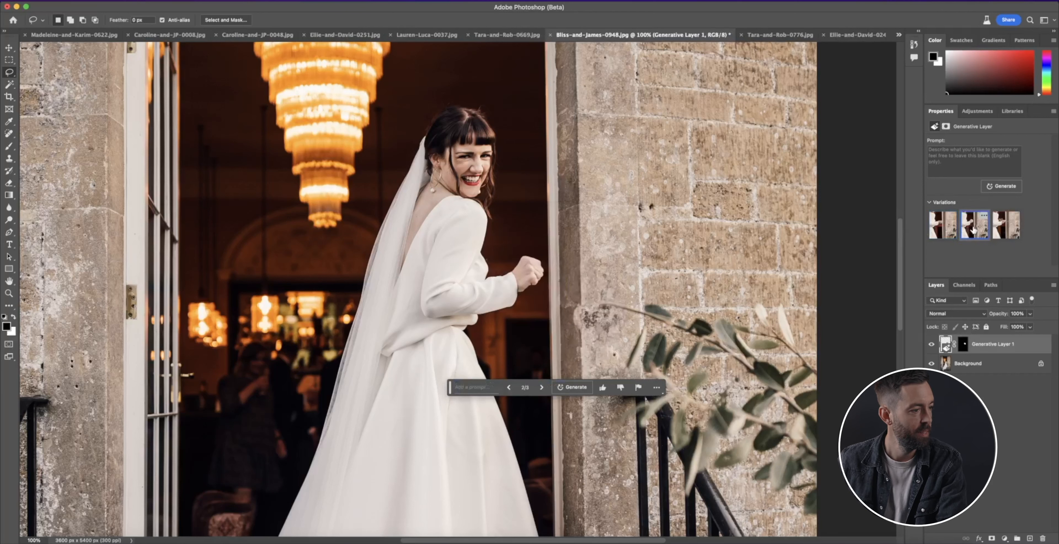
{"action": "left_click", "coordinate": [1010, 231]}
{"action": "left_click", "coordinate": [977, 231]}
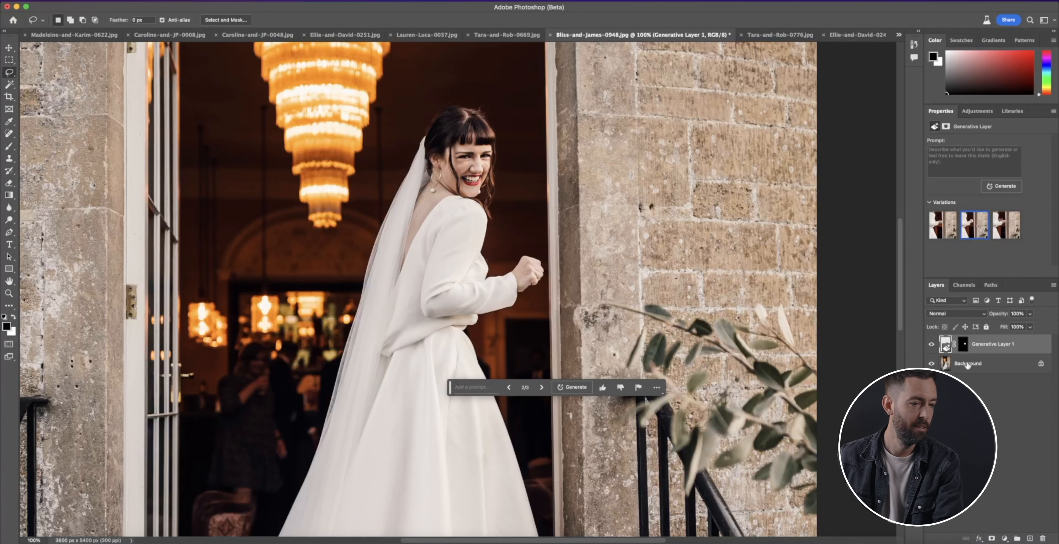
{"action": "key", "text": "super+0"}
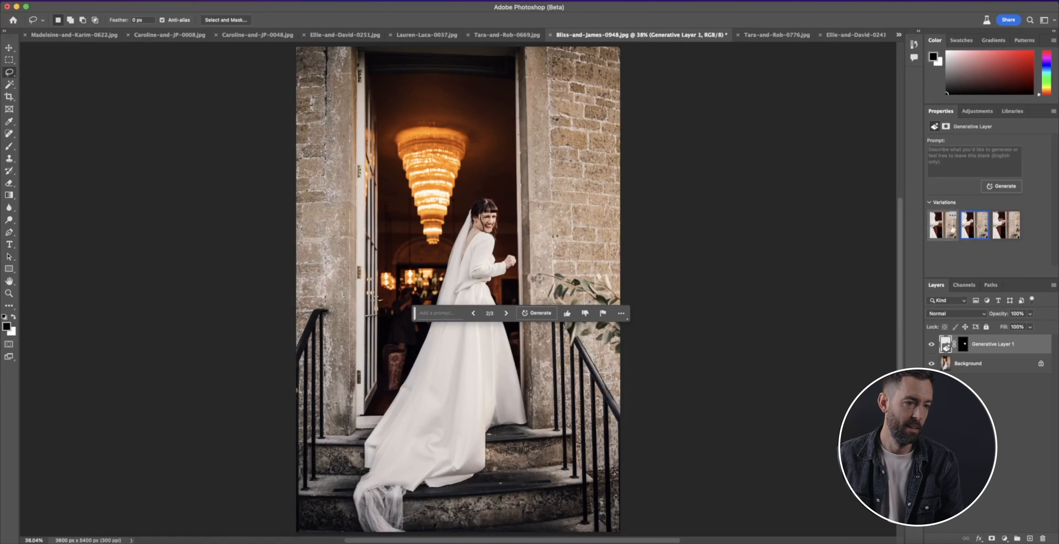
{"action": "left_click", "coordinate": [945, 230]}
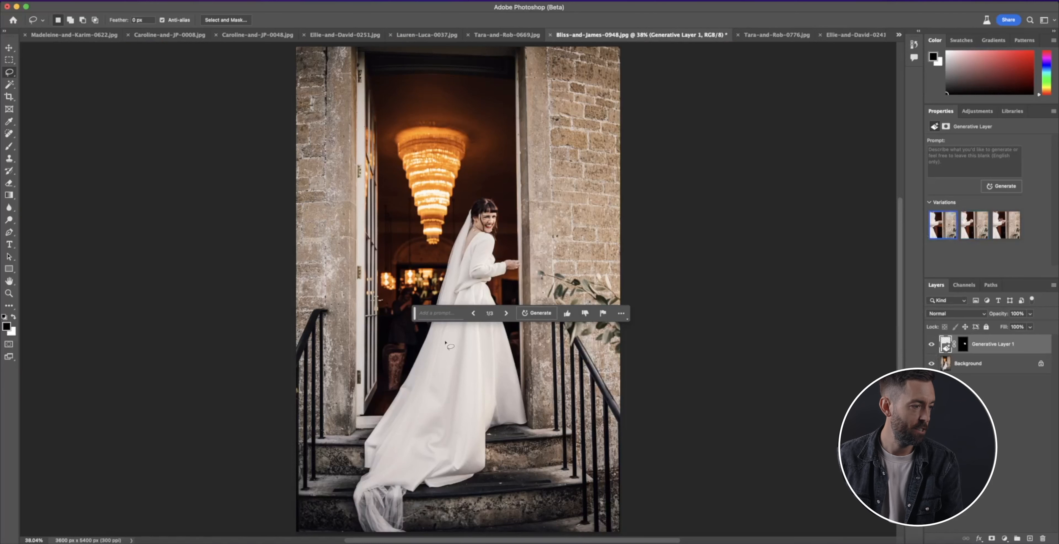
{"action": "left_click_drag", "start_coordinate": [987, 344], "coordinate": [1043, 536]}
Lasso the bride's hand, glass and branch tip again and run Generative Fill with the prompt "champagne flute".
{"action": "key", "text": "super+1"}
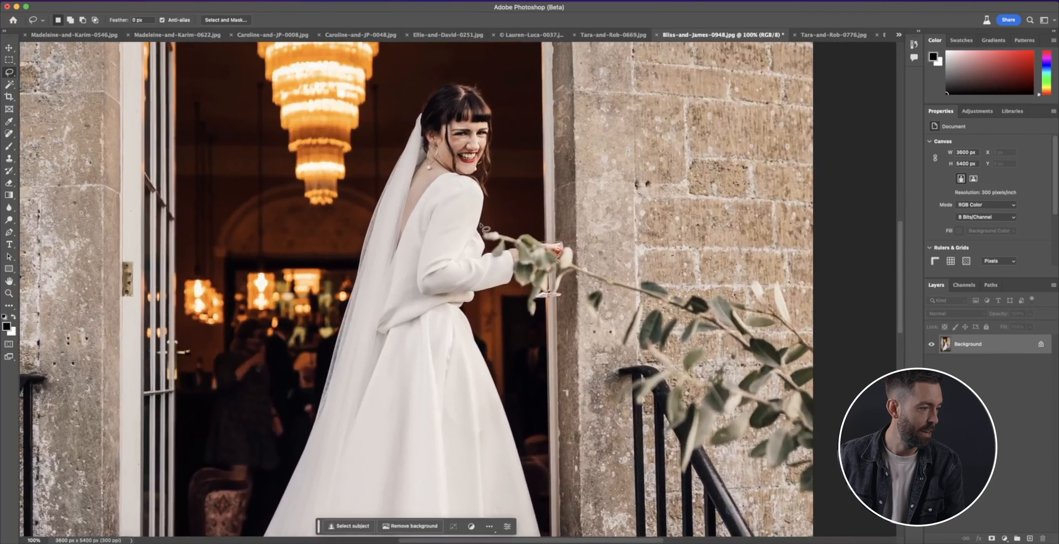
{"action": "mouse_move", "coordinate": [539, 226]}
{"action": "left_mouse_down"}
{"action": "mouse_move", "coordinate": [572, 238]}
{"action": "mouse_move", "coordinate": [578, 290]}
{"action": "mouse_move", "coordinate": [530, 320]}
{"action": "mouse_move", "coordinate": [514, 280]}
{"action": "mouse_move", "coordinate": [521, 251]}
{"action": "mouse_move", "coordinate": [494, 260]}
{"action": "mouse_move", "coordinate": [486, 226]}
{"action": "left_mouse_up"}
{"action": "left_click", "coordinate": [485, 332]}
{"action": "type", "text": "champagne flute"}
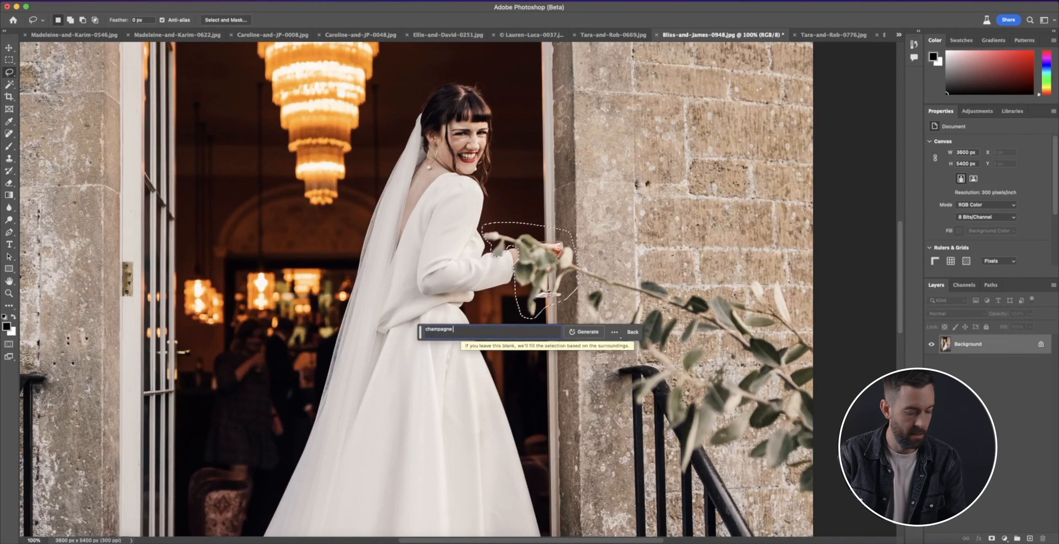
{"action": "left_click", "coordinate": [584, 333]}
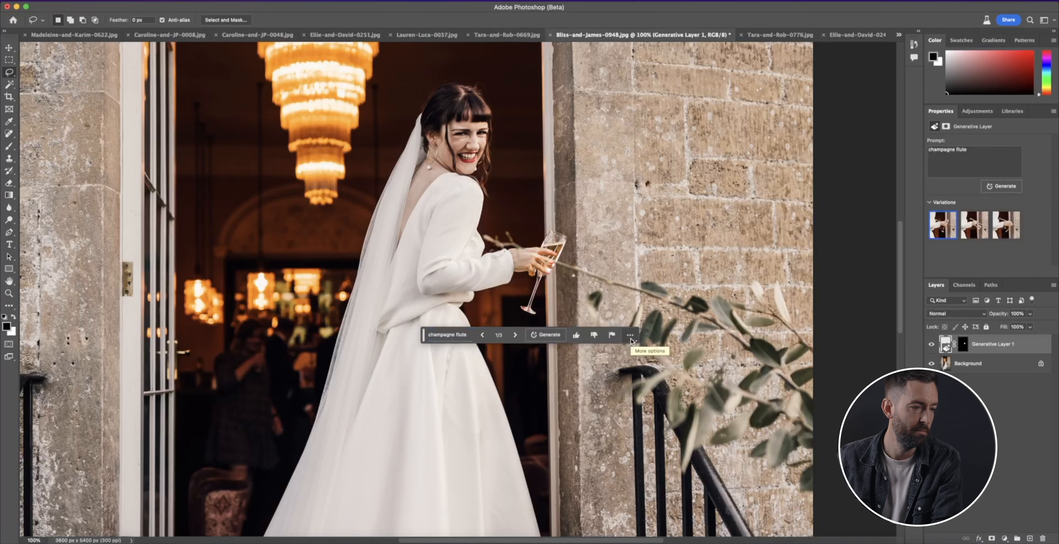
Compare the generated glass variations and choose the third one for the prompt "champagne glass in hand".
{"action": "left_click", "coordinate": [975, 226]}
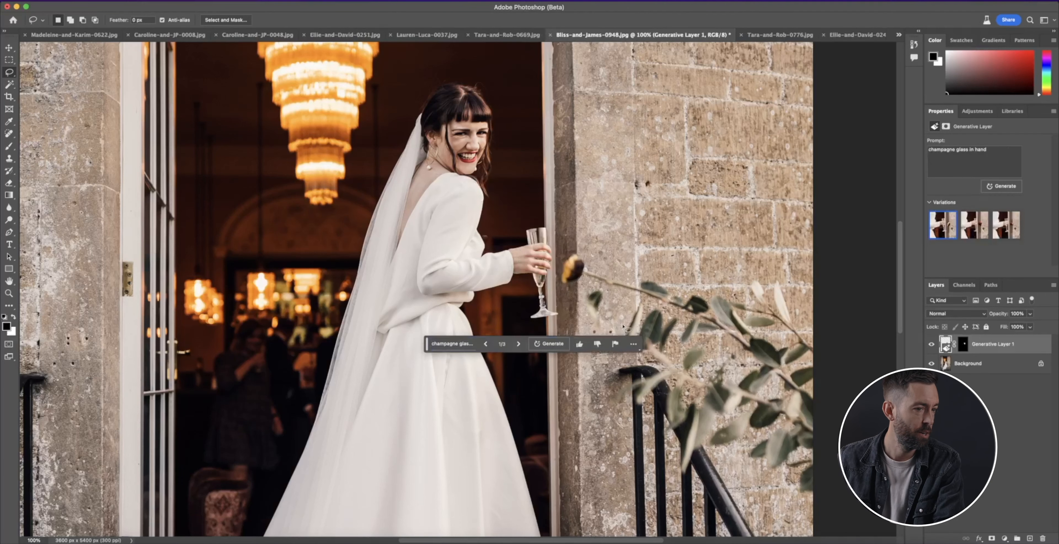
{"action": "left_click", "coordinate": [973, 227]}
{"action": "left_click", "coordinate": [1002, 228]}
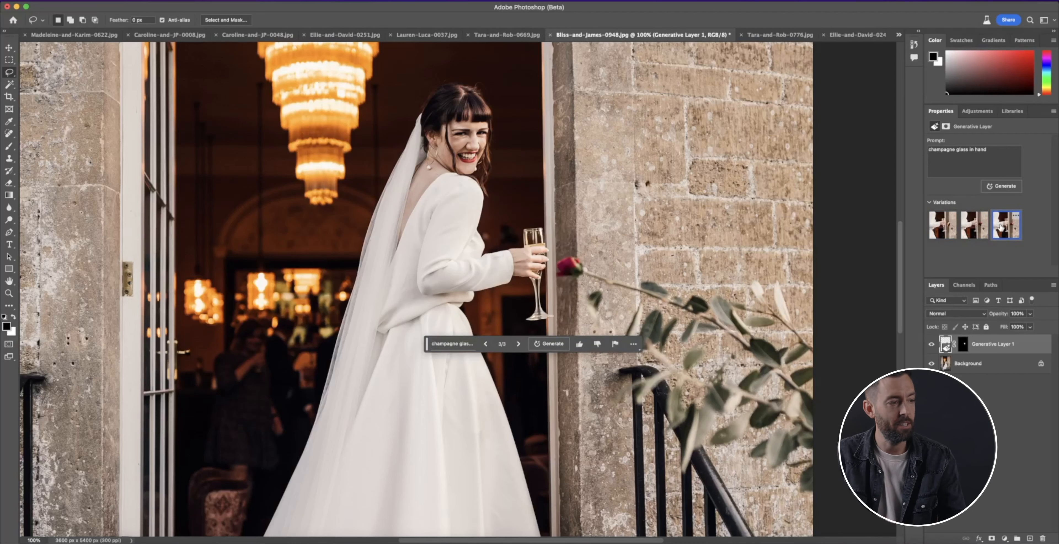
Examine the generated hand, champagne glass and branch tip in the full photo and in close-up.
{"action": "key", "text": "super+0"}
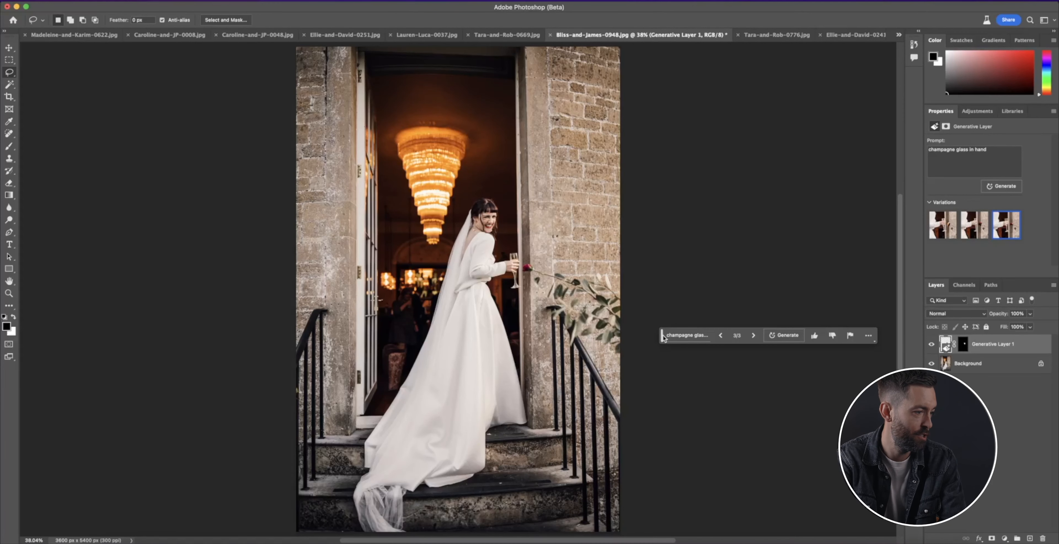
{"action": "key", "text": "super+1"}
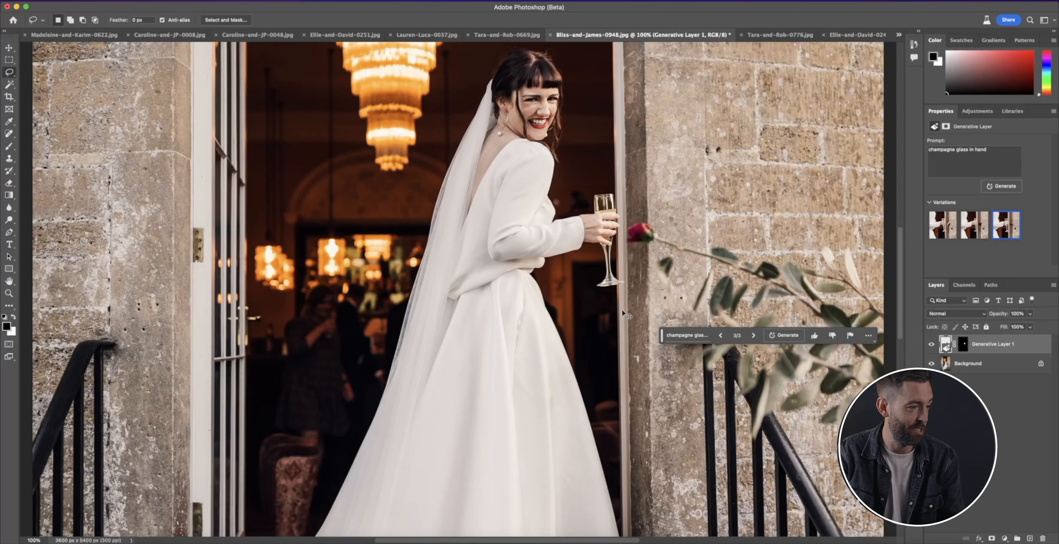
{"action": "key", "text": "super+0"}
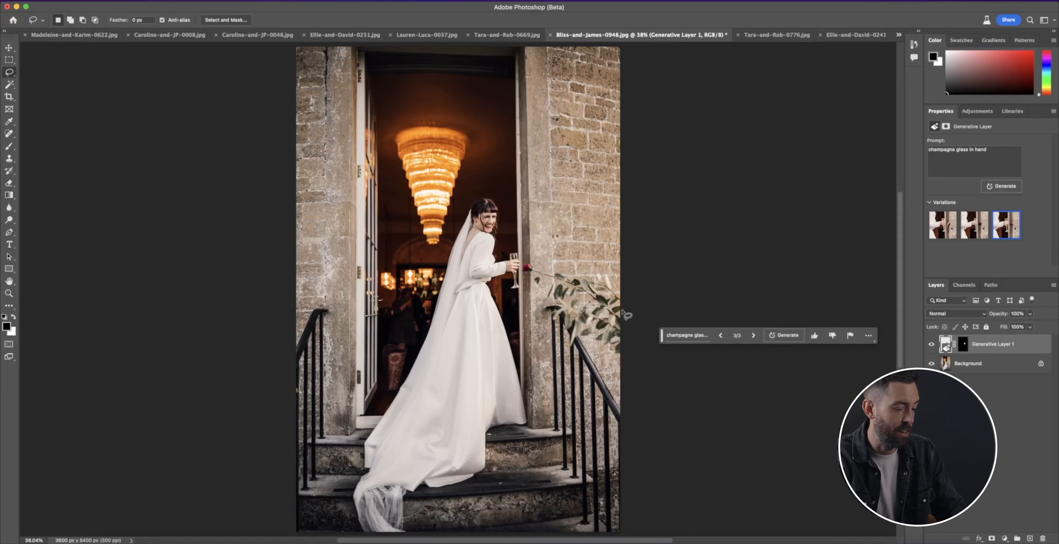
{"action": "key", "text": "super+plus"}
{"action": "key", "text": "super+plus"}
{"action": "key", "text": "super+plus"}
{"action": "key", "text": "super+plus"}
{"action": "left_click_drag", "start_coordinate": [707, 244], "coordinate": [543, 297]}
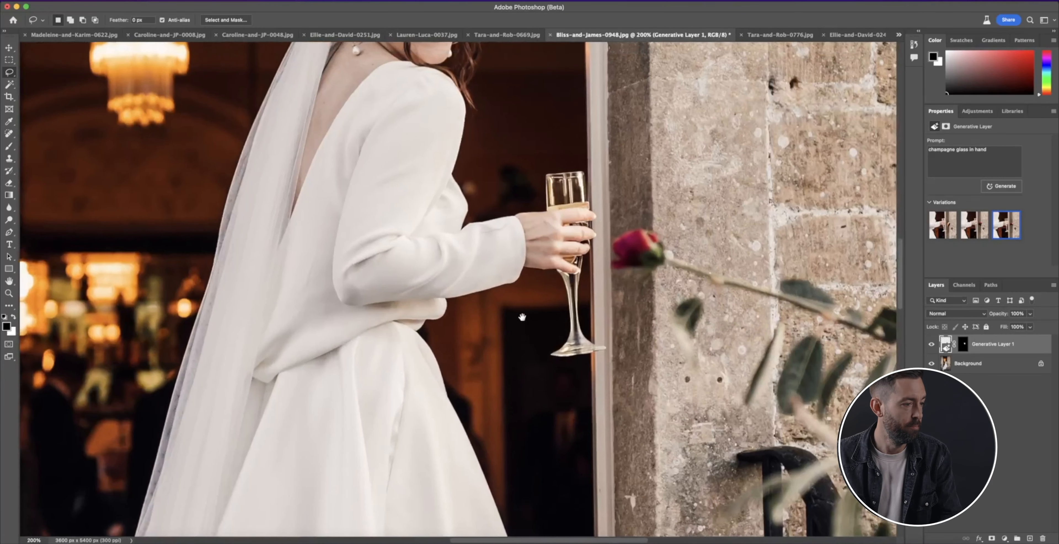
{"action": "key", "text": "super+plus"}
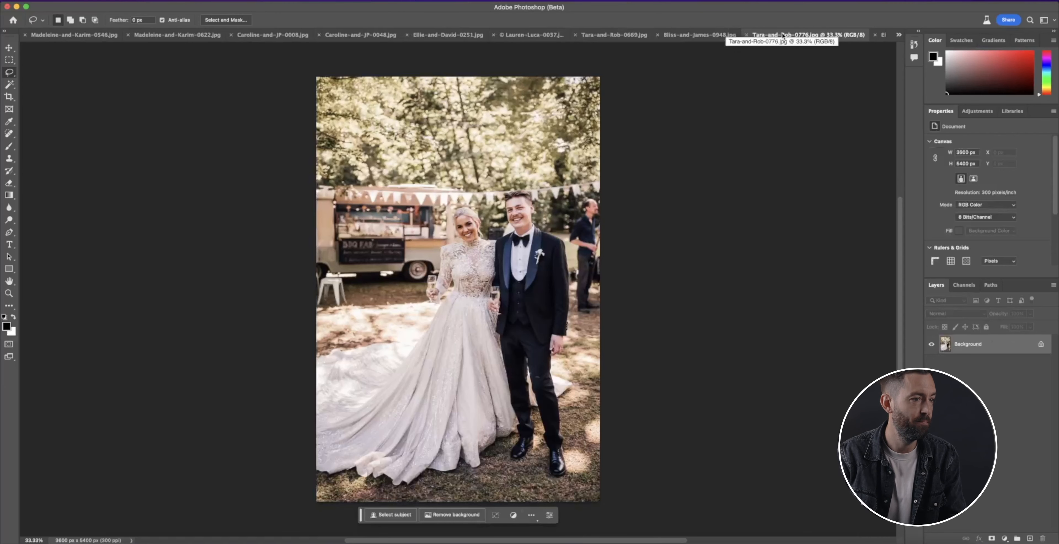
Free the crop from the original ratio and extend the canvas on both sides of the couple, to about 8413 px wide.
{"action": "key", "text": "super+minus"}
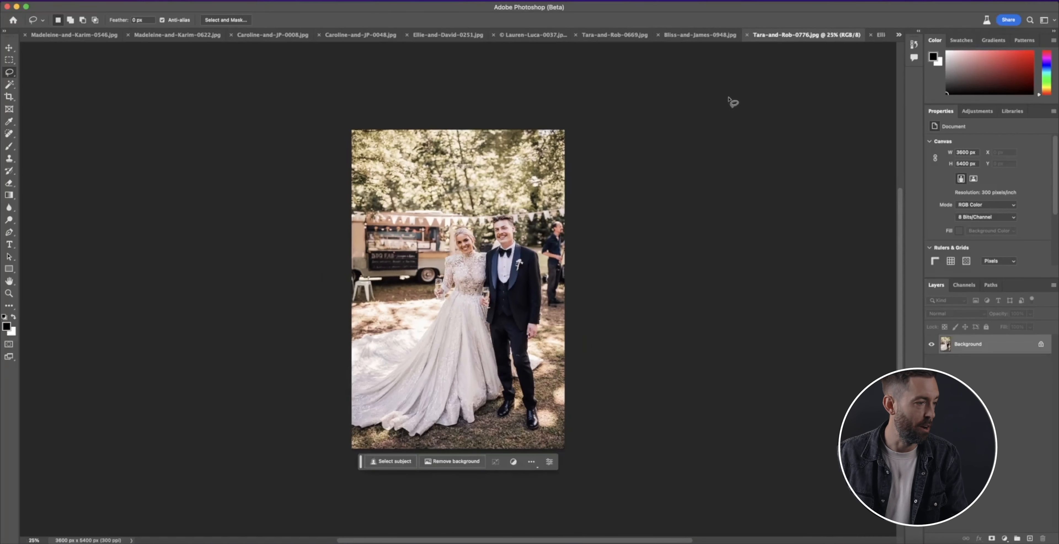
{"action": "left_click", "coordinate": [9, 97]}
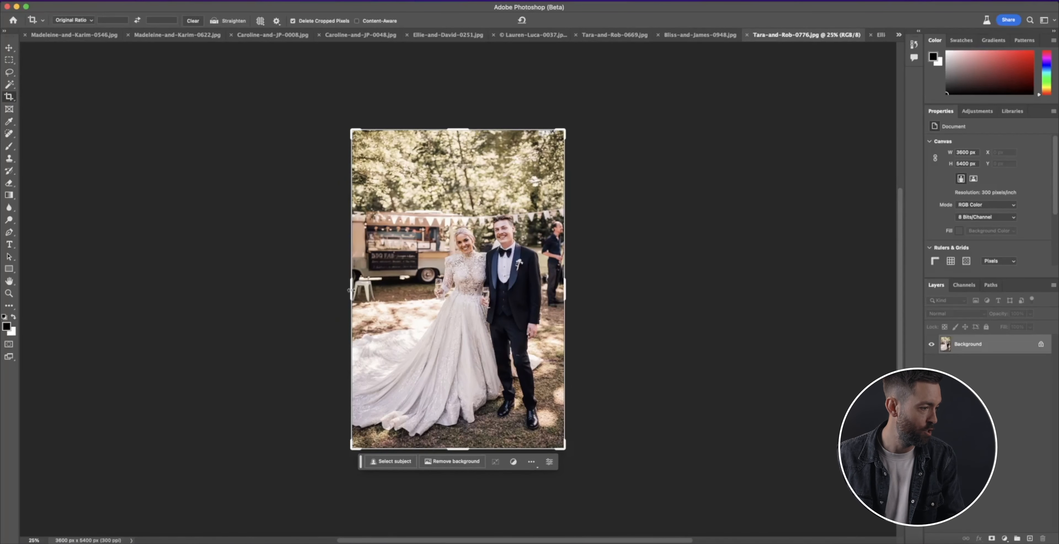
{"action": "left_click", "coordinate": [350, 290]}
{"action": "left_click", "coordinate": [92, 20]}
{"action": "left_click", "coordinate": [70, 6]}
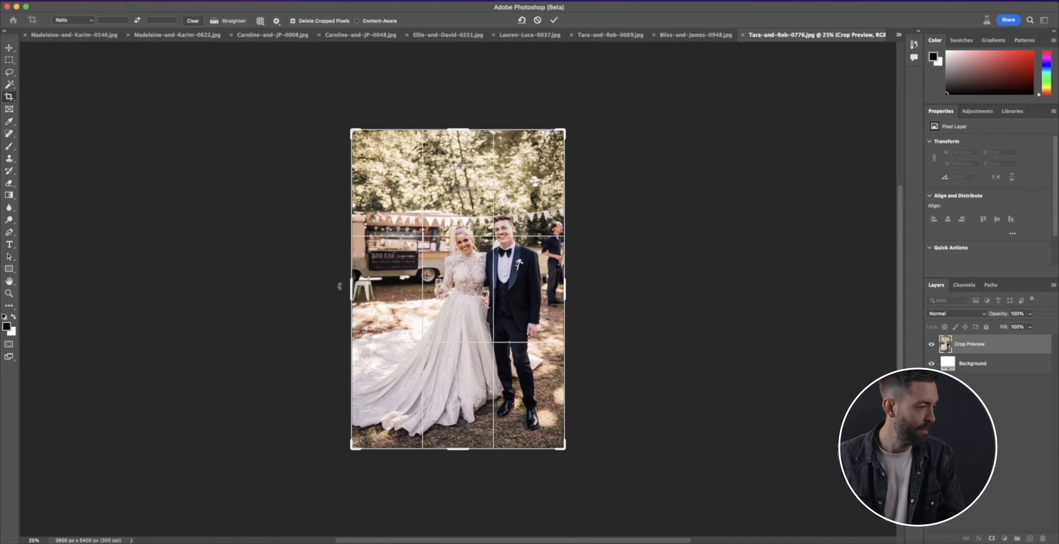
{"action": "left_click_drag", "start_coordinate": [352, 290], "coordinate": [282, 291]}
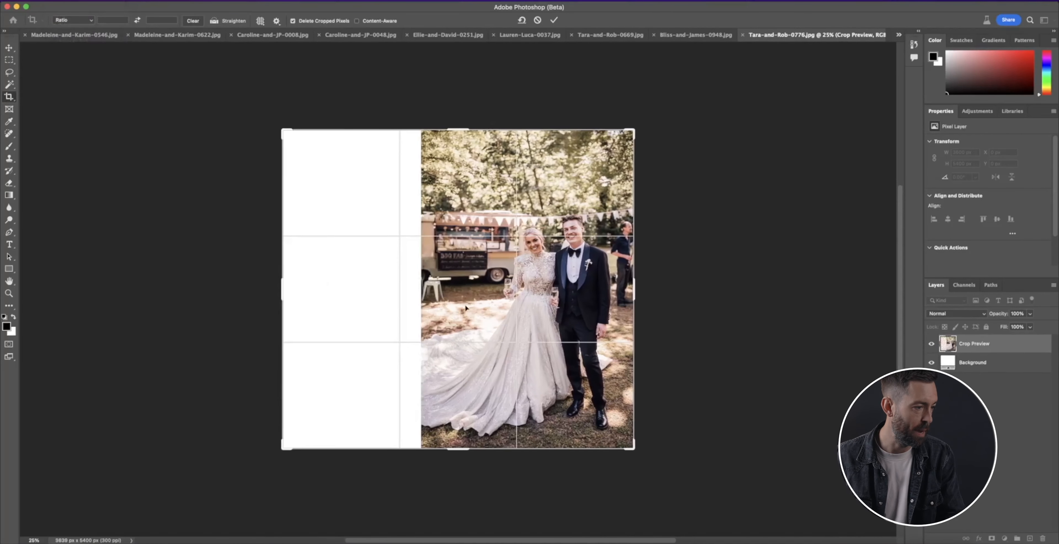
{"action": "left_click_drag", "start_coordinate": [633, 290], "coordinate": [708, 289]}
Select the blank strip left of the photo with a slight overlap and run Generative Fill with an empty prompt.
{"action": "left_click", "coordinate": [10, 60]}
{"action": "left_click_drag", "start_coordinate": [210, 129], "coordinate": [349, 467]}
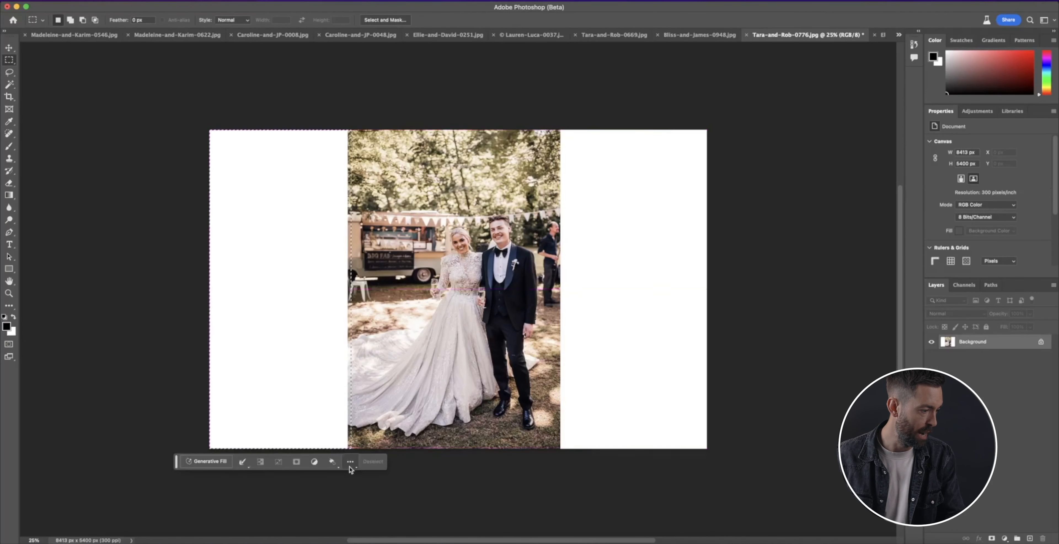
{"action": "left_click", "coordinate": [210, 462]}
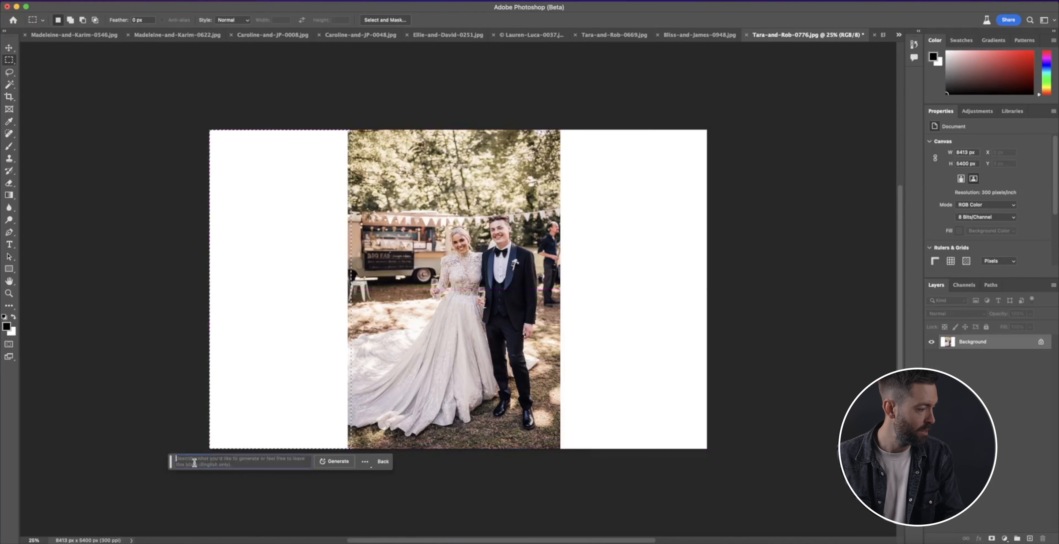
{"action": "left_click", "coordinate": [334, 462]}
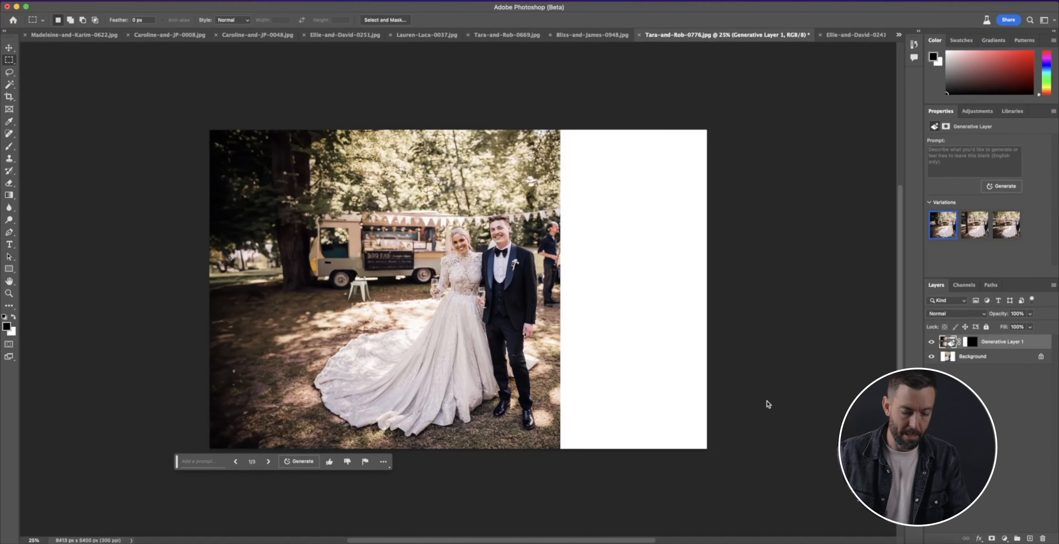
Inspect the generated left extension and toggle its layer's visibility to compare it with the original.
{"action": "key", "text": "super+equal"}
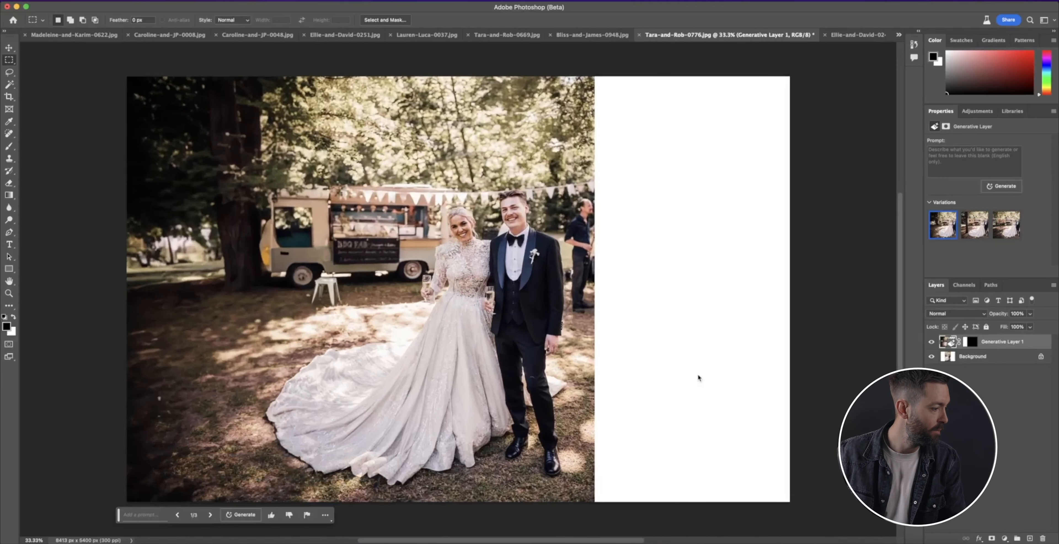
{"action": "scroll", "coordinate": [339, 464], "scroll_direction": "down", "scroll_amount": 3}
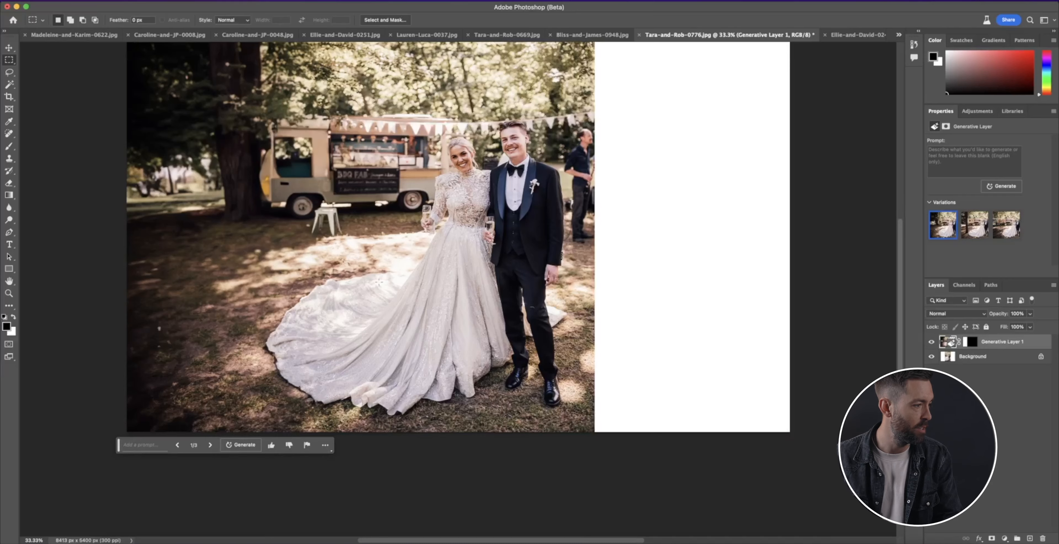
{"action": "scroll", "coordinate": [379, 283], "scroll_direction": "up", "scroll_amount": 2}
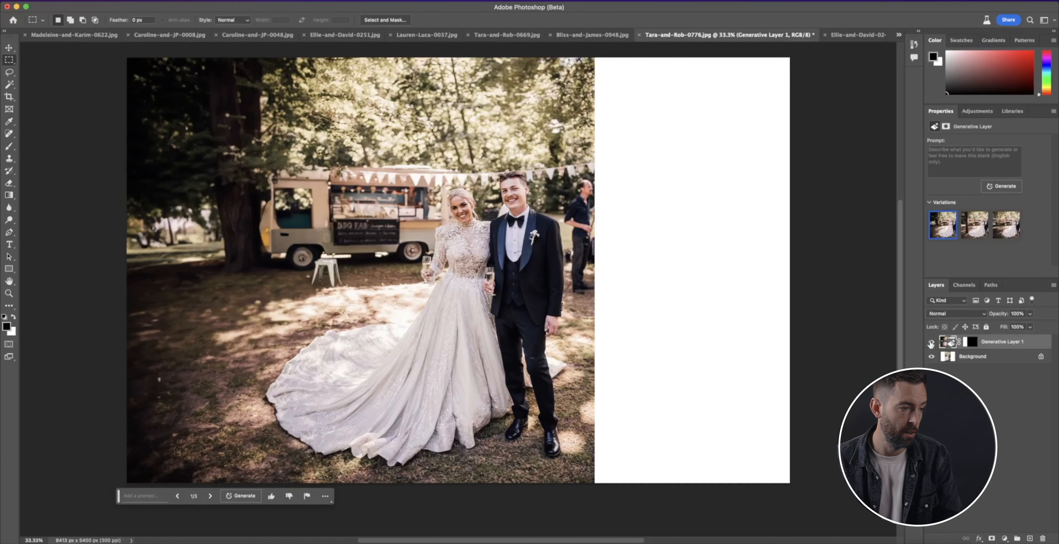
{"action": "left_click", "coordinate": [931, 343]}
{"action": "left_click", "coordinate": [931, 344]}
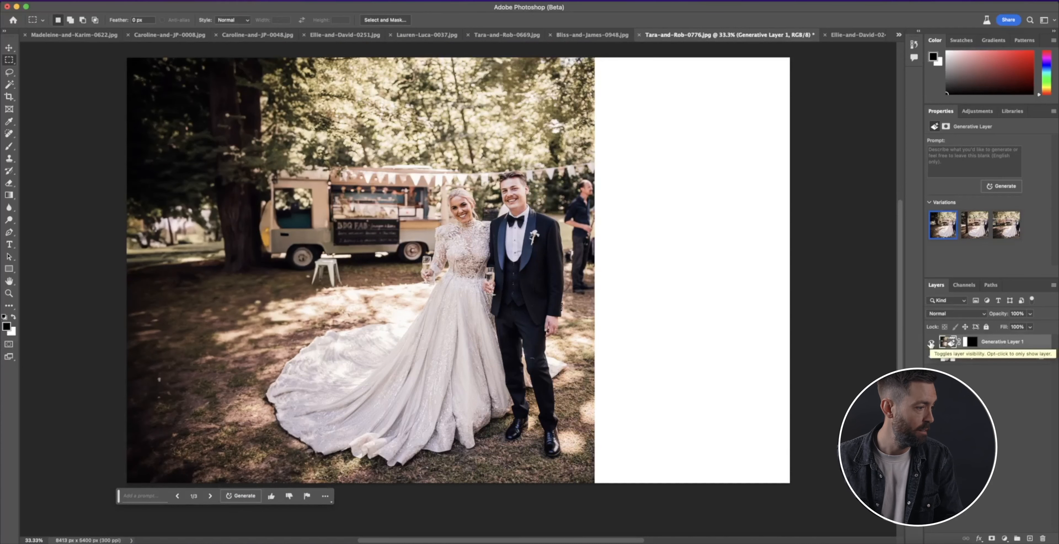
Select the blank strip right of the couple with a slight overlap and run Generative Fill on the Background layer with an empty prompt.
{"action": "left_click_drag", "start_coordinate": [596, 65], "coordinate": [832, 489]}
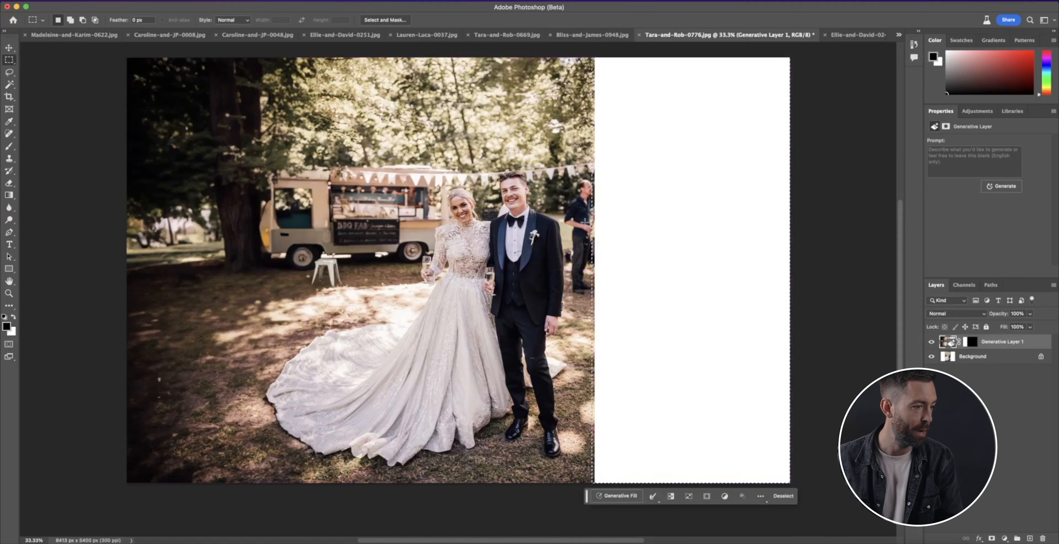
{"action": "scroll", "coordinate": [589, 217], "scroll_direction": "down", "scroll_amount": 1}
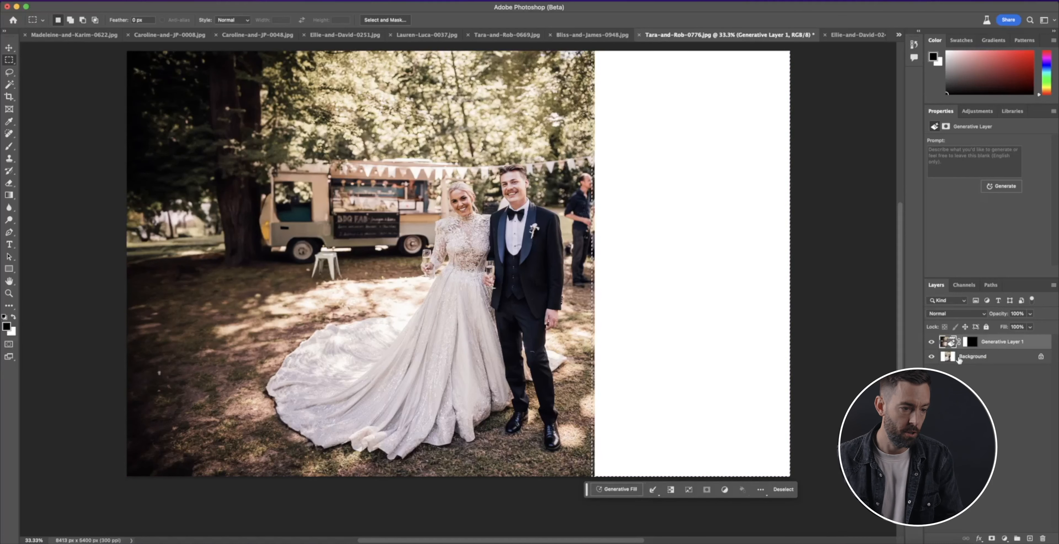
{"action": "left_click", "coordinate": [958, 357]}
{"action": "left_click", "coordinate": [618, 486]}
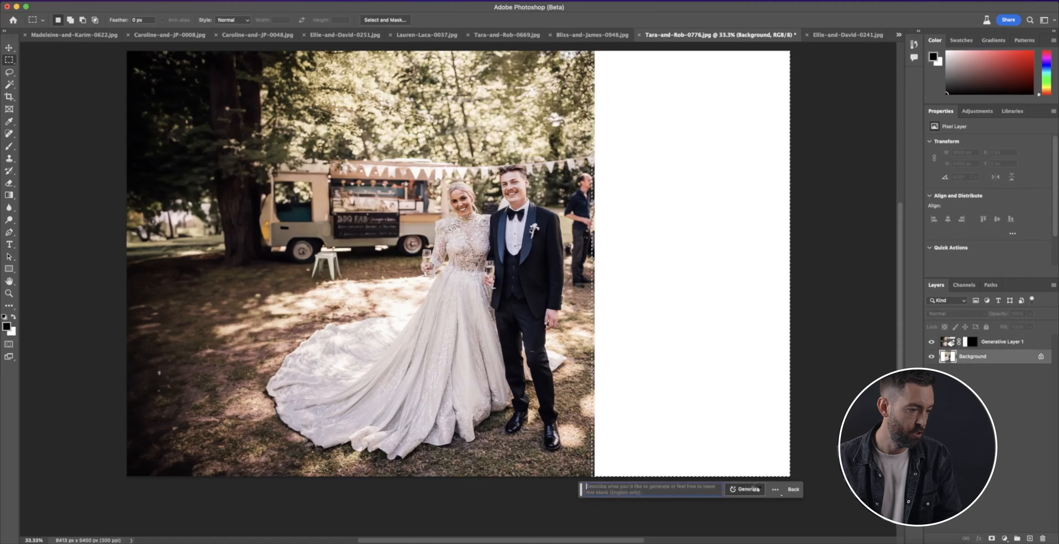
{"action": "left_click", "coordinate": [786, 489]}
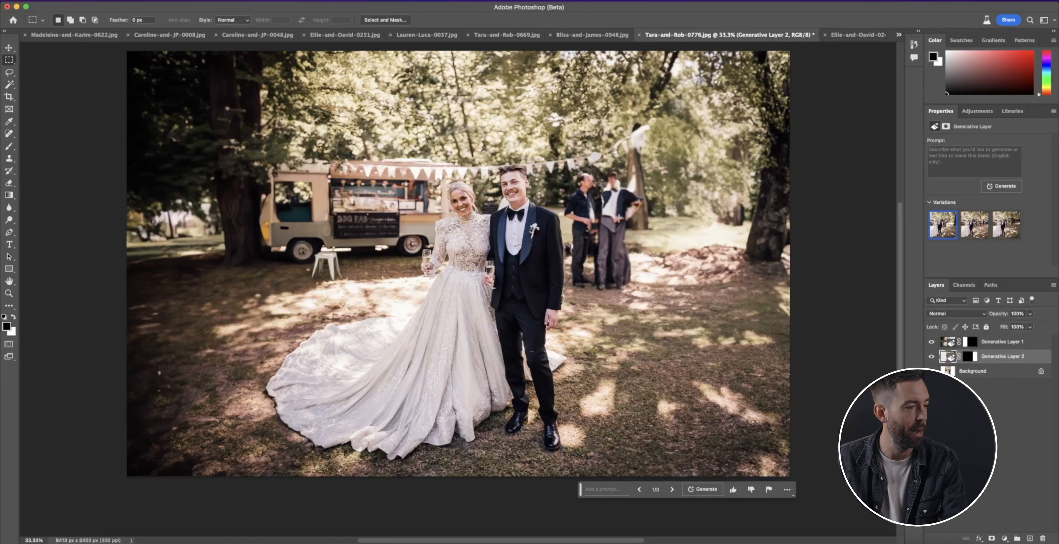
Compare the second and third variations of the right extension, then return to the first variation.
{"action": "left_click", "coordinate": [972, 226]}
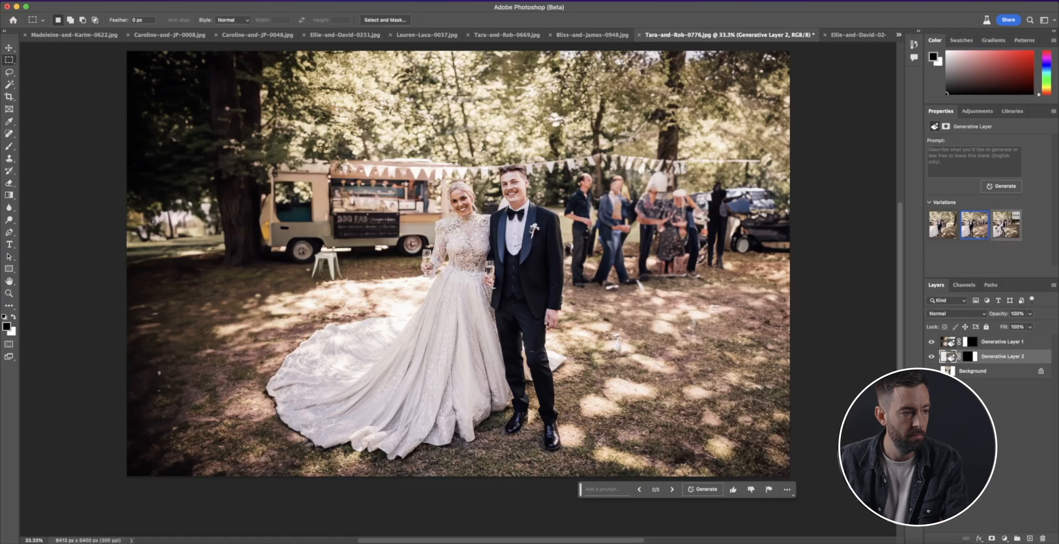
{"action": "left_click", "coordinate": [1006, 226]}
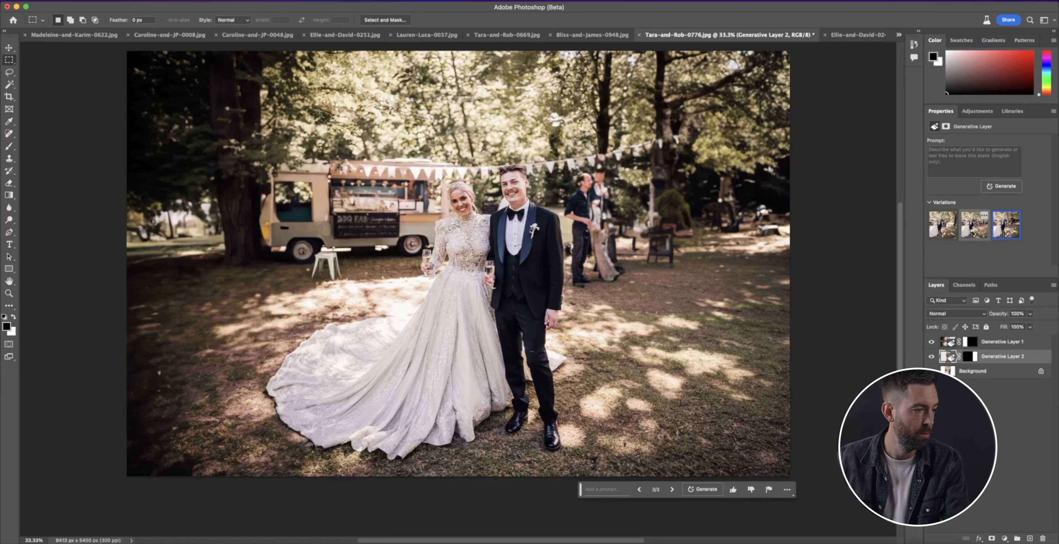
{"action": "left_click", "coordinate": [942, 226]}
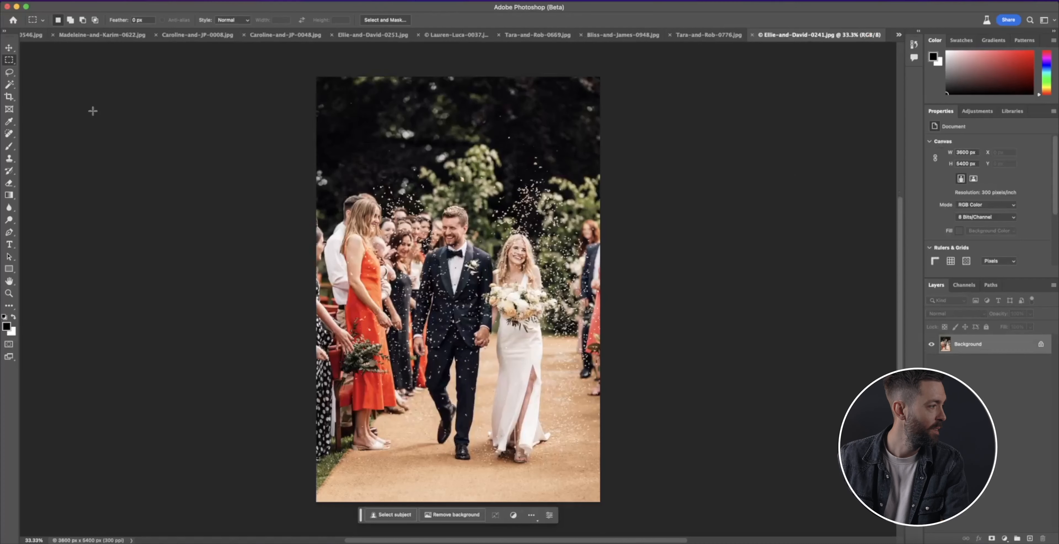
Crop the confetti aisle photo outward on both sides, extending its canvas to about 8256 px wide.
{"action": "left_click", "coordinate": [10, 97]}
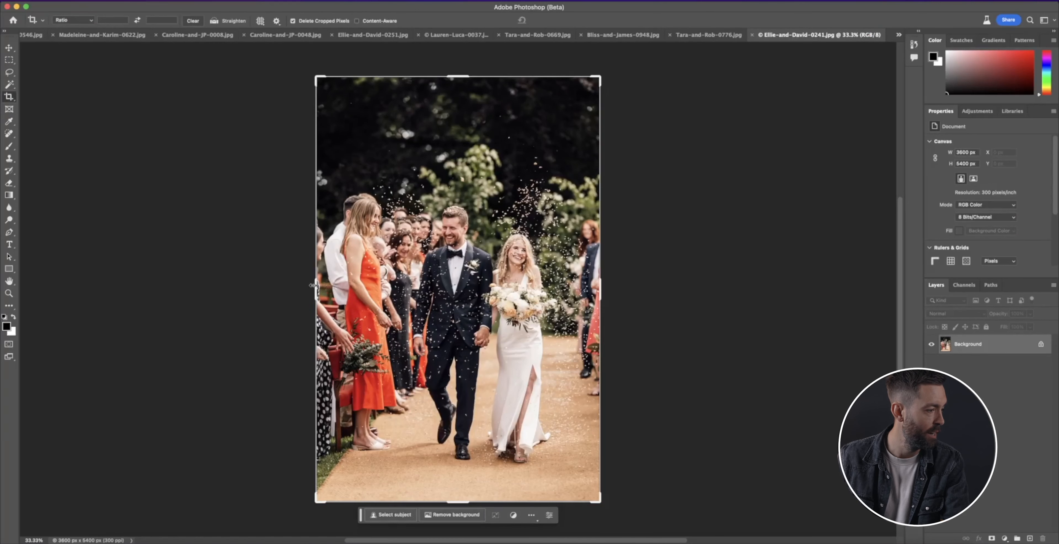
{"action": "left_click_drag", "start_coordinate": [311, 287], "coordinate": [225, 284]}
{"action": "left_click_drag", "start_coordinate": [689, 289], "coordinate": [782, 292]}
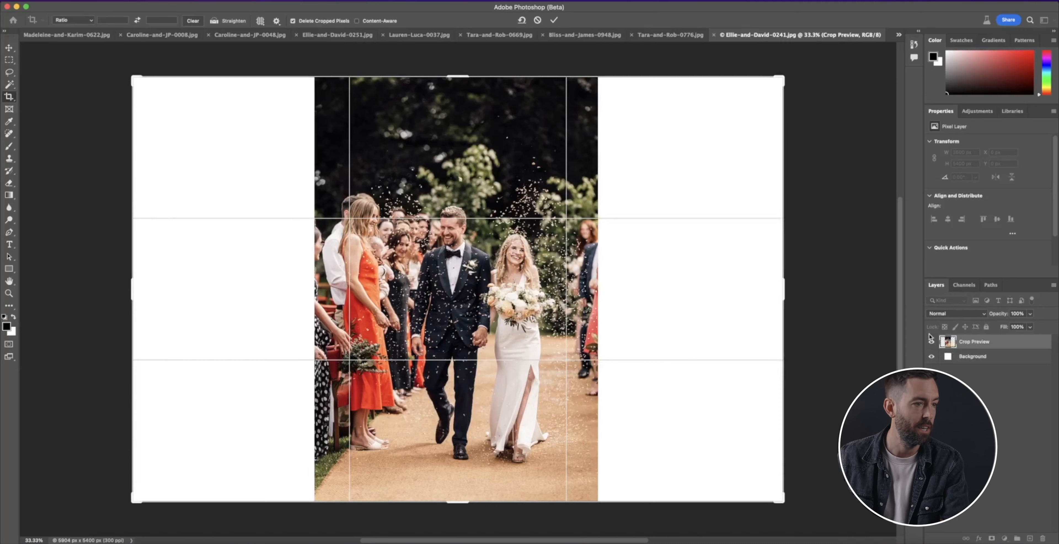
{"action": "left_click", "coordinate": [554, 21]}
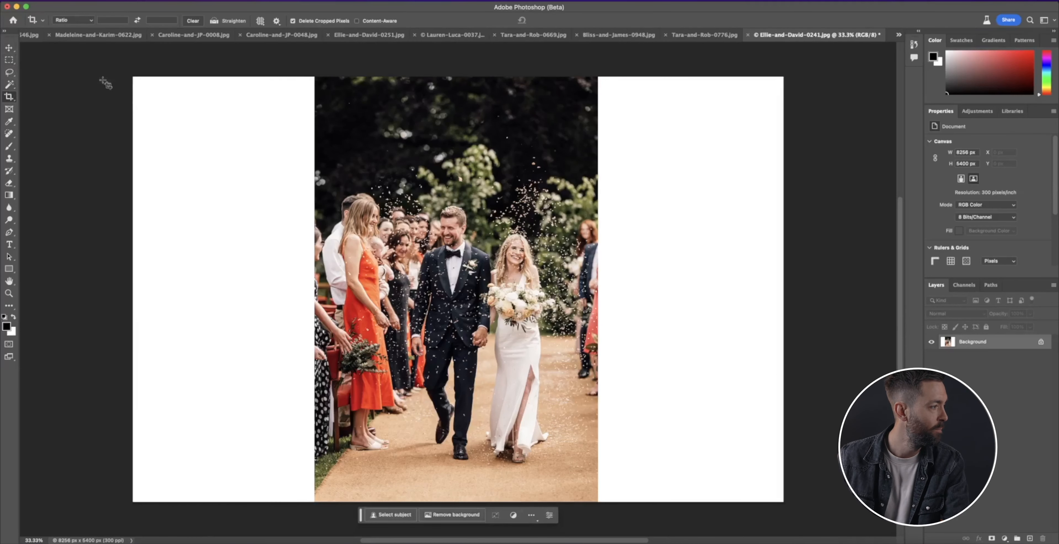
Select the blank strip left of the aisle photo with a slight overlap and fill it using Generative Fill without a prompt.
{"action": "left_click", "coordinate": [8, 61]}
{"action": "left_click_drag", "start_coordinate": [124, 70], "coordinate": [320, 496]}
{"action": "left_click", "coordinate": [153, 516]}
{"action": "left_click", "coordinate": [285, 515]}
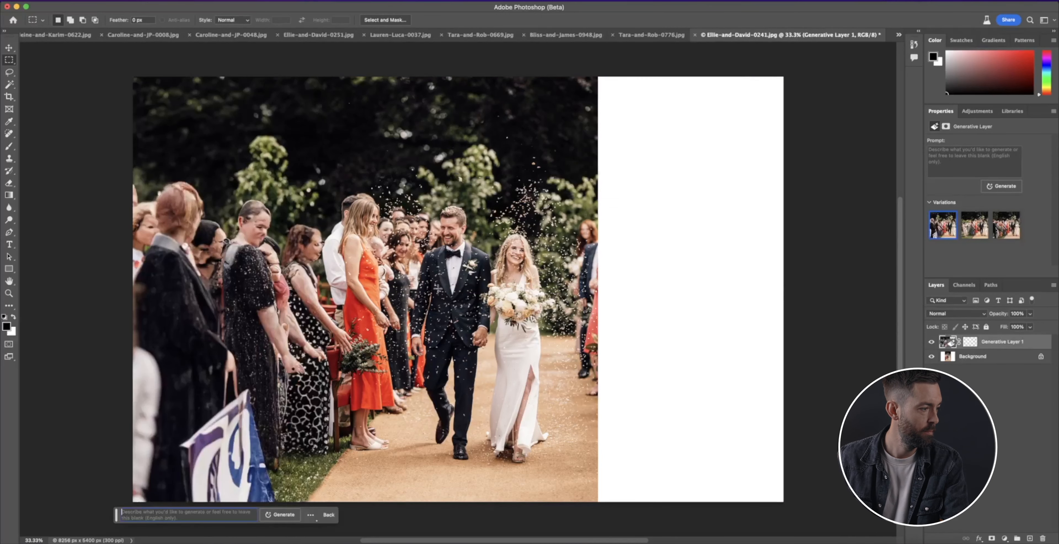
{"action": "scroll", "coordinate": [608, 87], "scroll_direction": "down", "scroll_amount": 5}
{"action": "scroll", "coordinate": [608, 87], "scroll_direction": "up", "scroll_amount": 5}
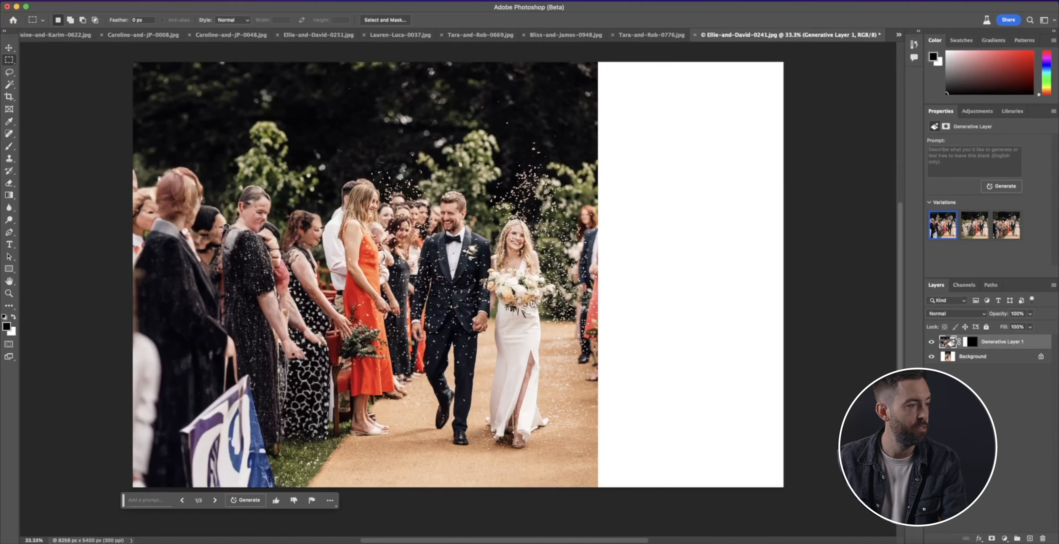
Select the blank strip right of the aisle photo with a slight overlap and generate a promptless fill from the Background layer.
{"action": "left_click_drag", "start_coordinate": [593, 55], "coordinate": [808, 479]}
{"action": "key", "text": "alt+bracketleft"}
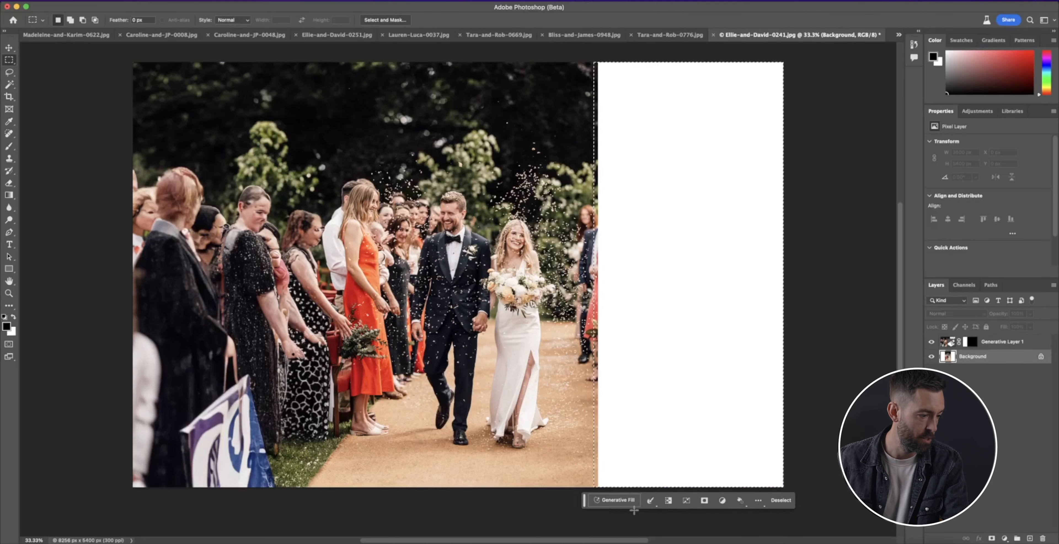
{"action": "left_click", "coordinate": [616, 501]}
{"action": "left_click", "coordinate": [743, 500]}
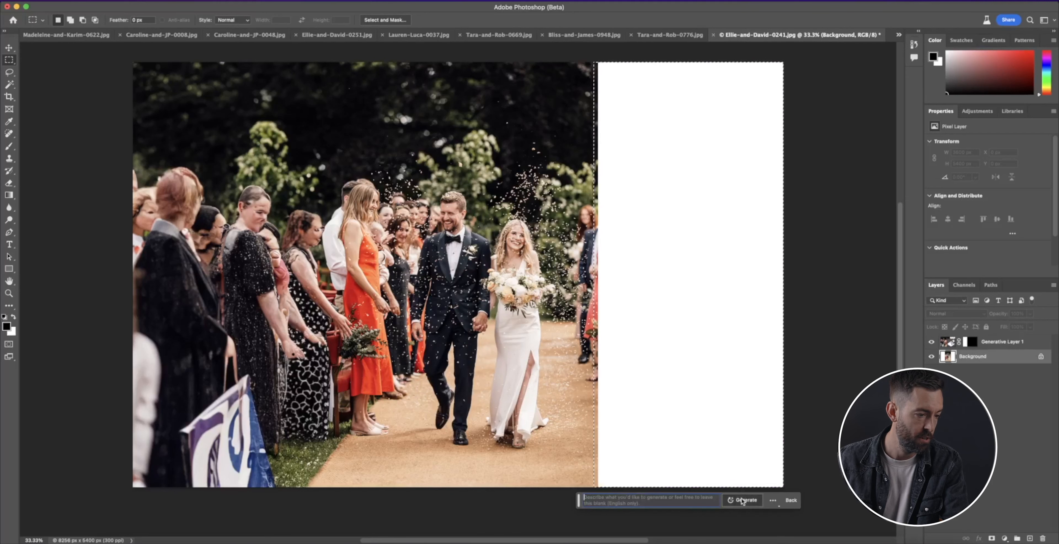